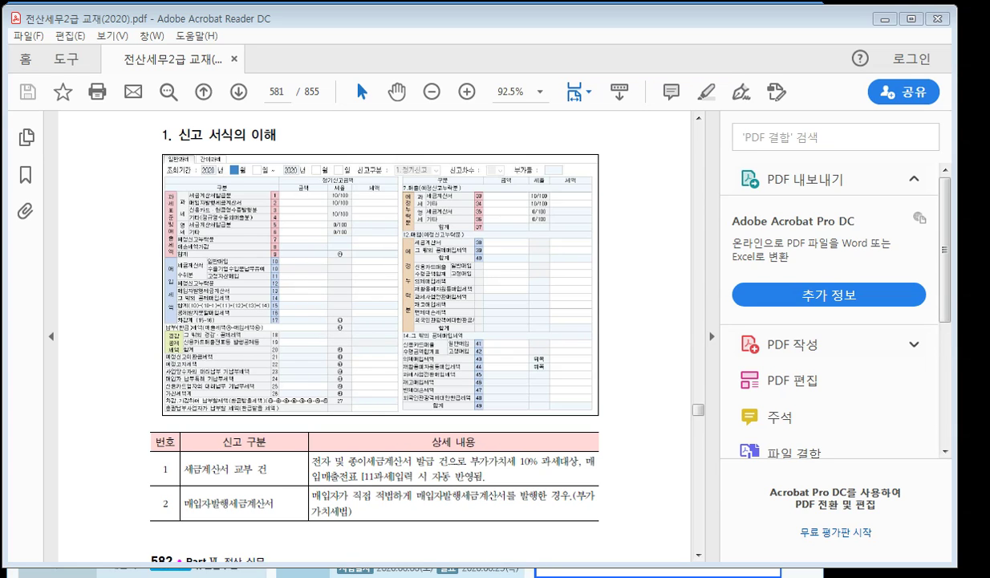
- Switch to KcLep and open the VAT return (부가가치세신고서), moving its window so the whole form fits on screen
key(alt+Tab)
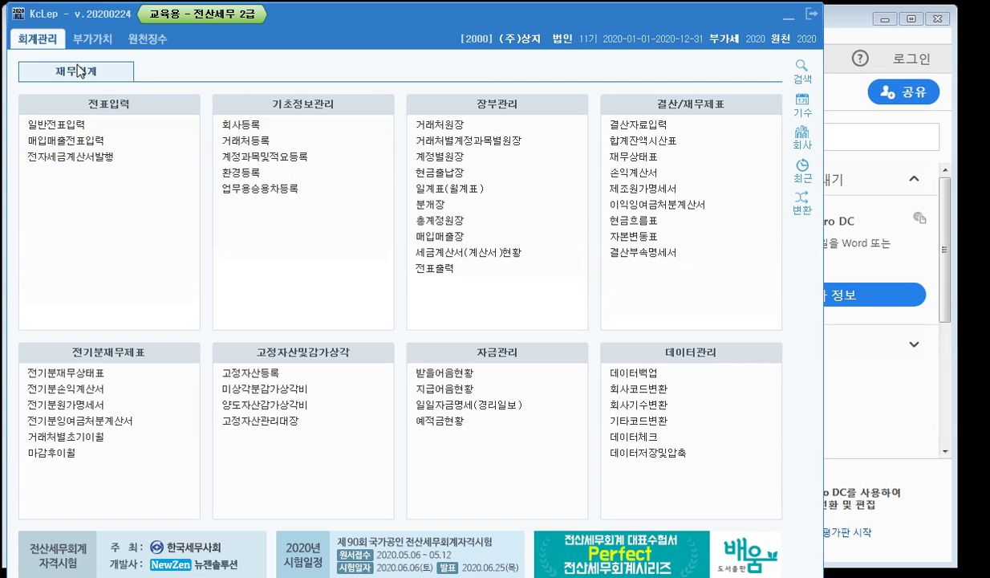
click(92, 40)
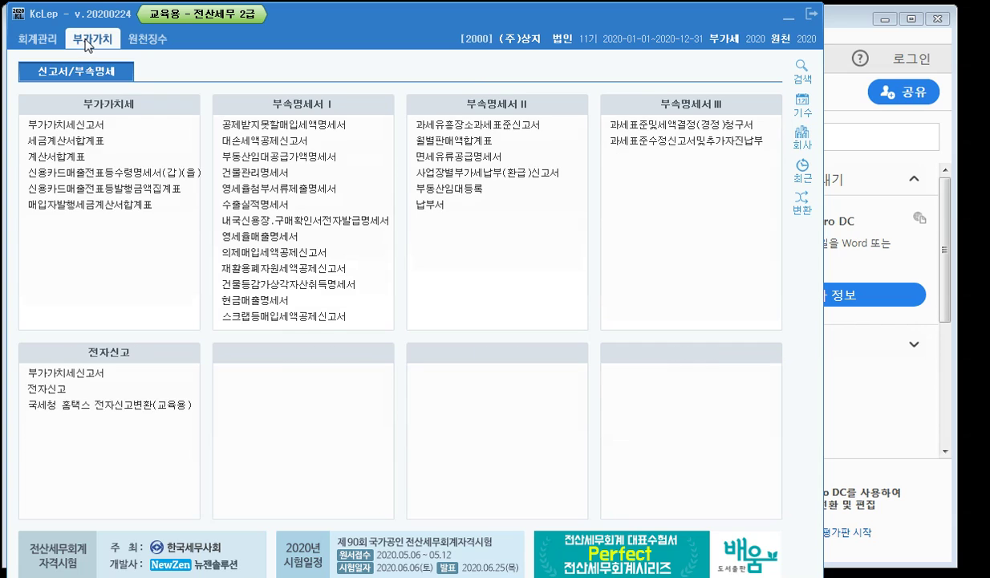
click(77, 125)
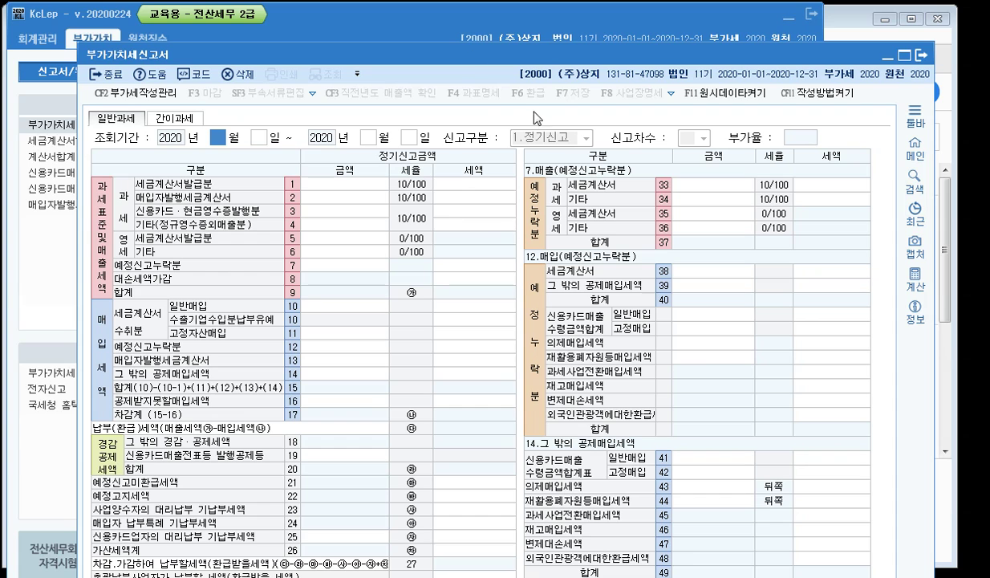
drag(477, 49, 473, 9)
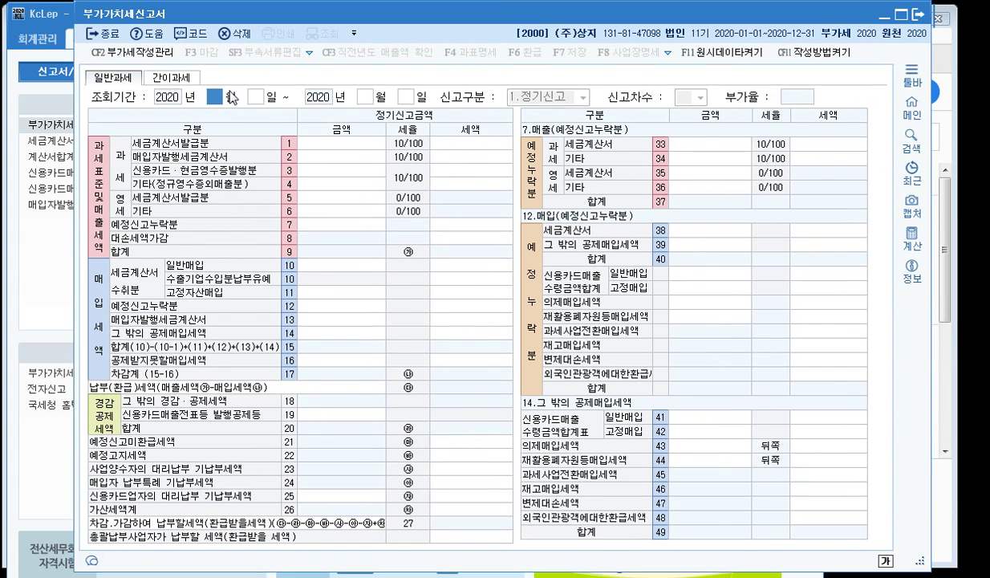
- Query the regular return for April 1 to June 30, 2020, and decline loading the previously saved data
text(4)
key(Return)
key(Return)
key(Return)
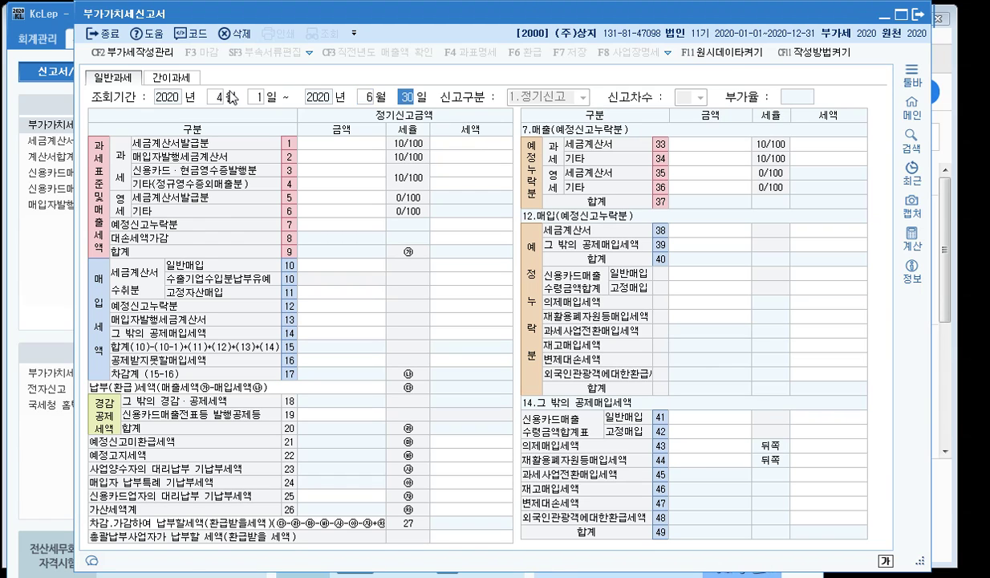
key(Return)
key(Return)
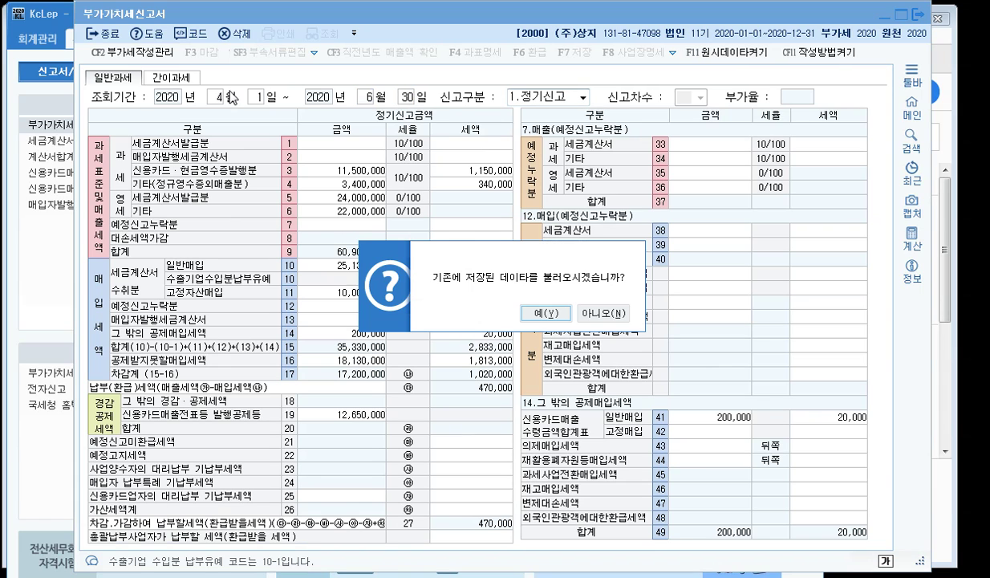
click(622, 319)
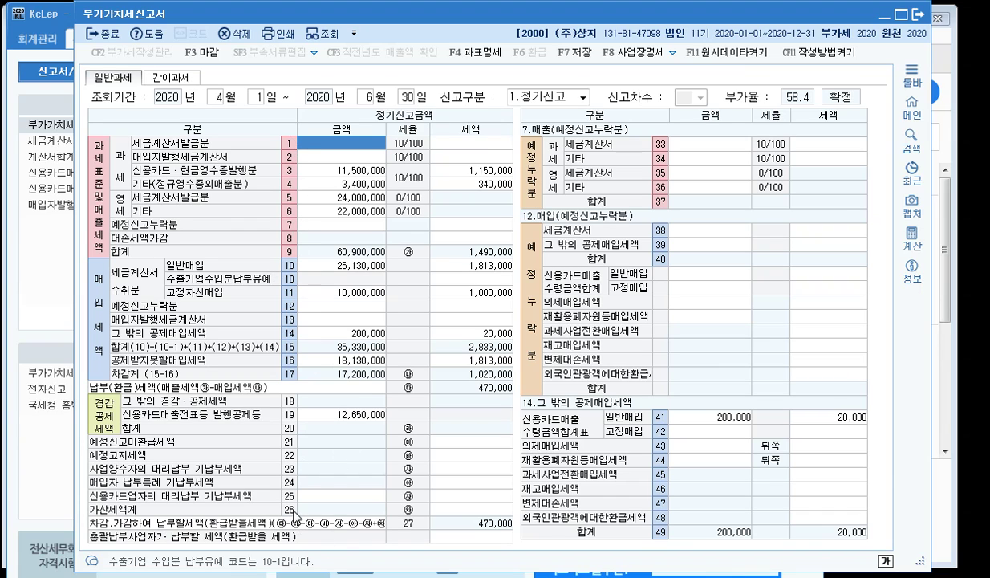
- Examine the detail sections behind return rows 7, 12, 14, 16, 19 and 25, and the amount and tax cells of row 1
click(329, 414)
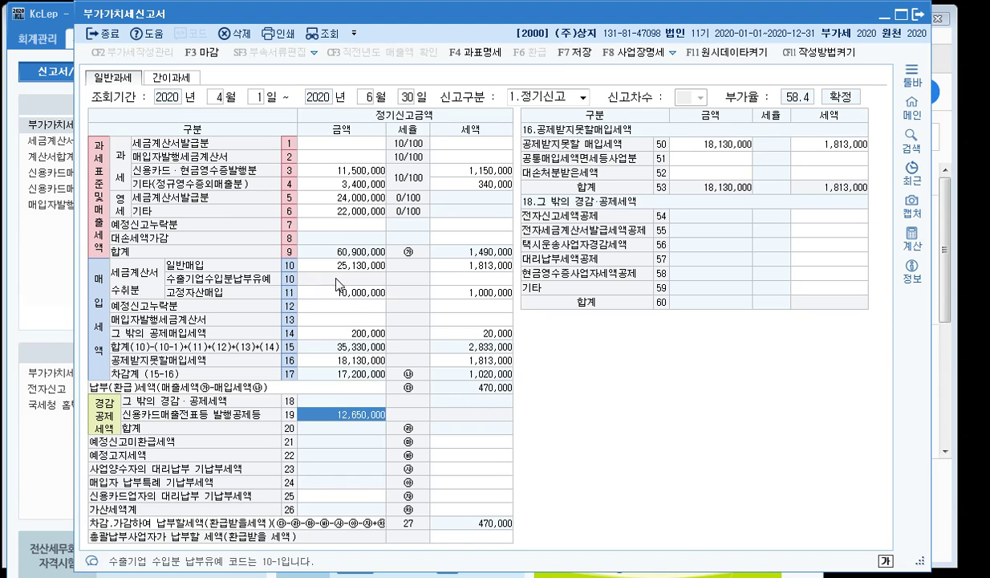
click(354, 227)
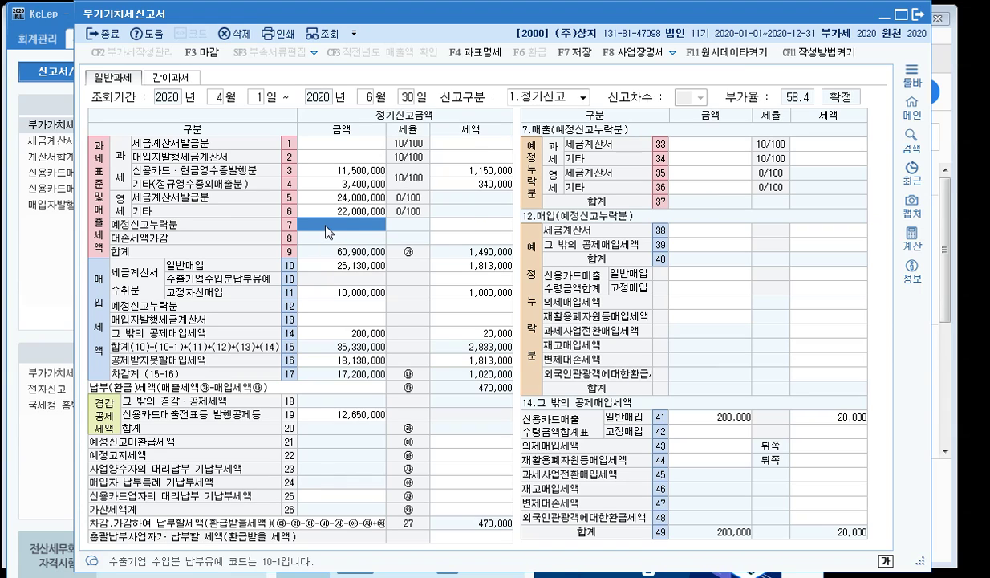
click(330, 305)
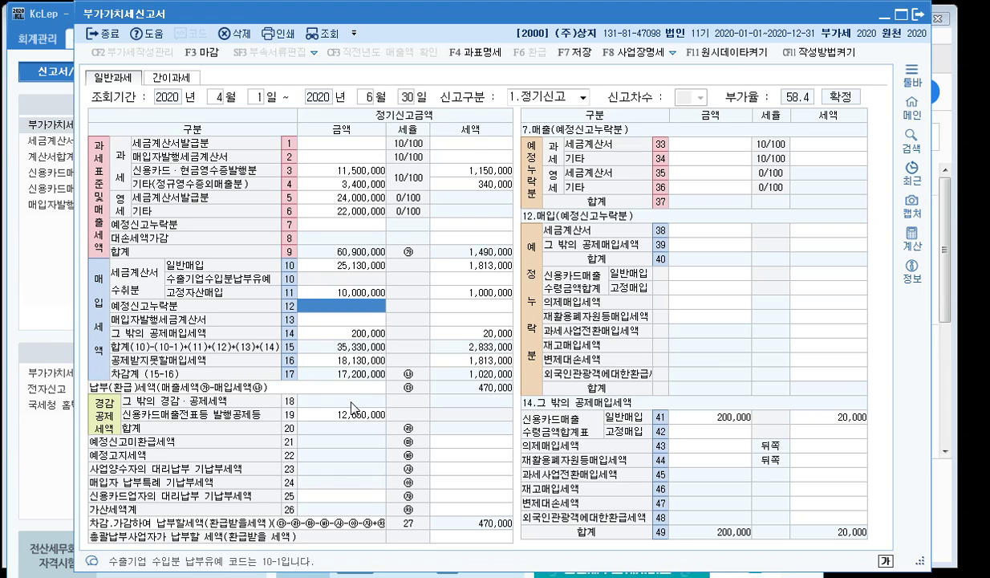
click(363, 335)
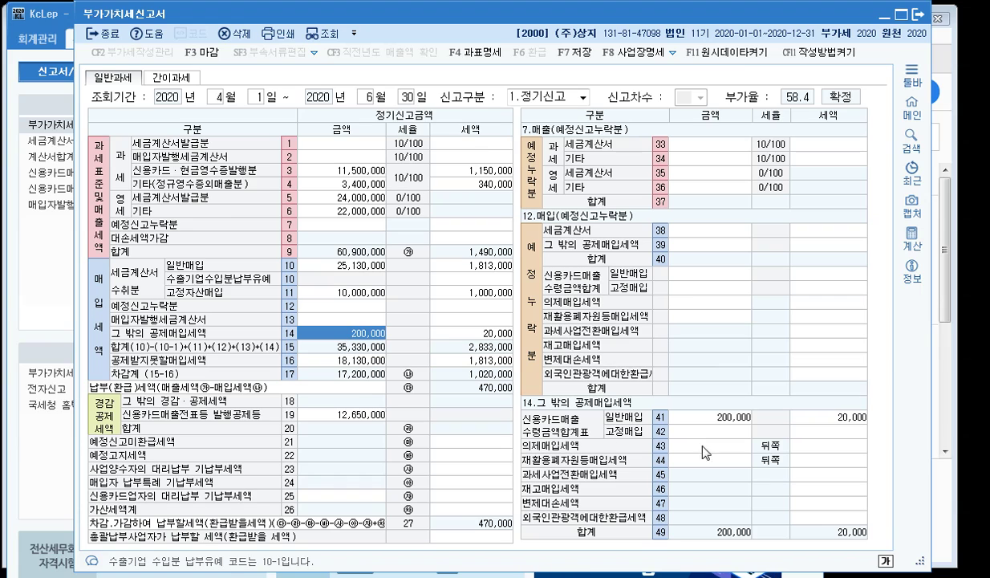
click(331, 495)
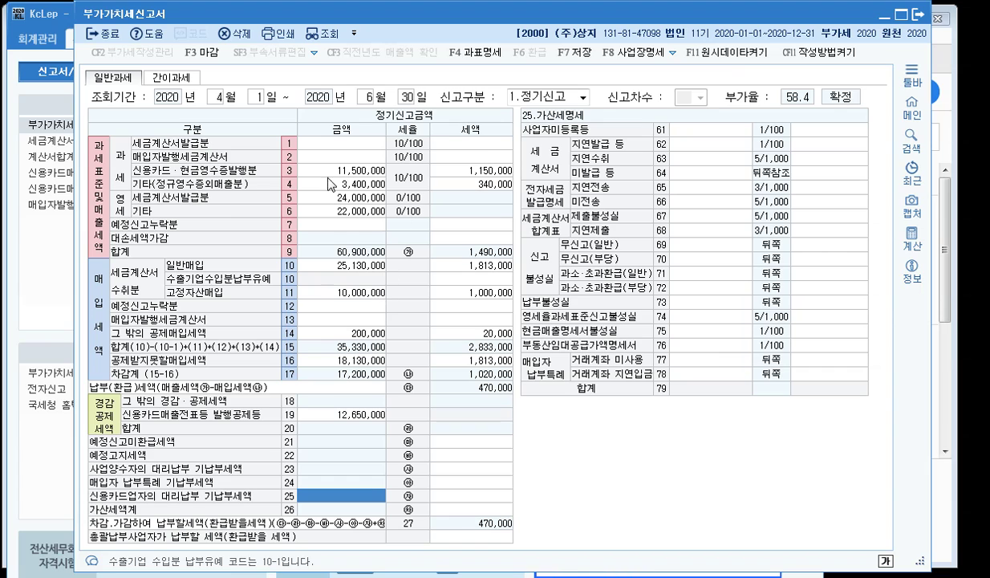
click(331, 144)
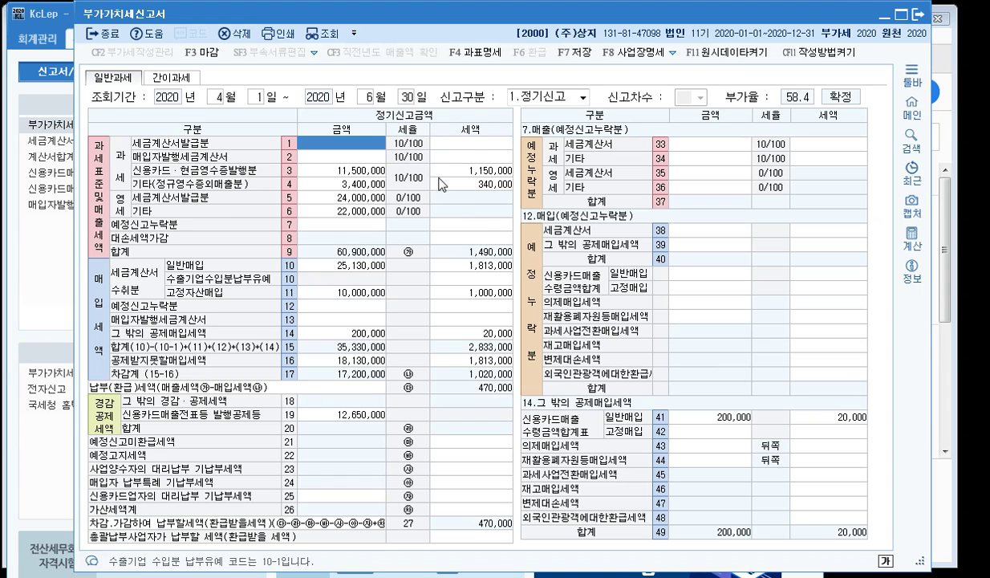
click(444, 147)
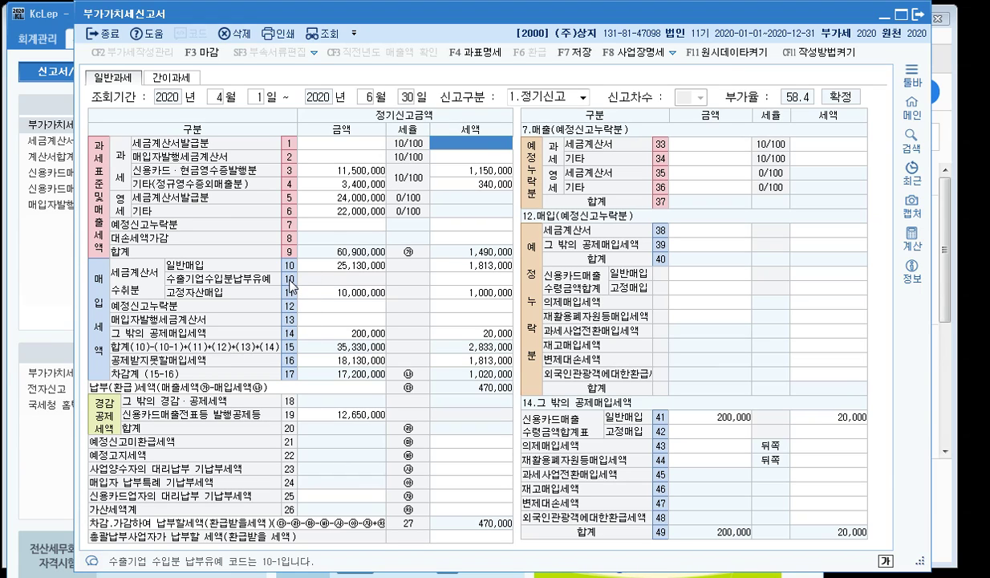
click(318, 363)
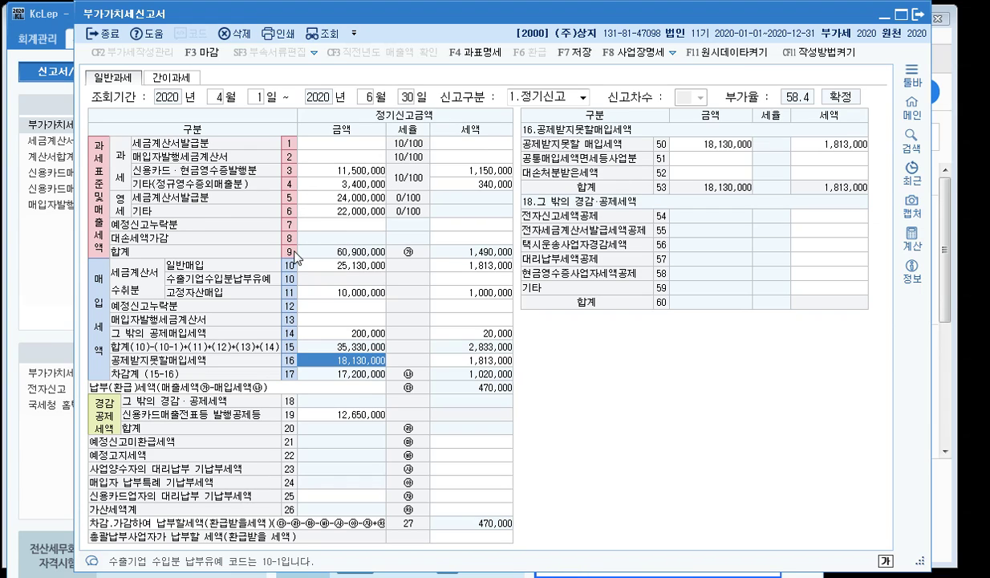
click(342, 145)
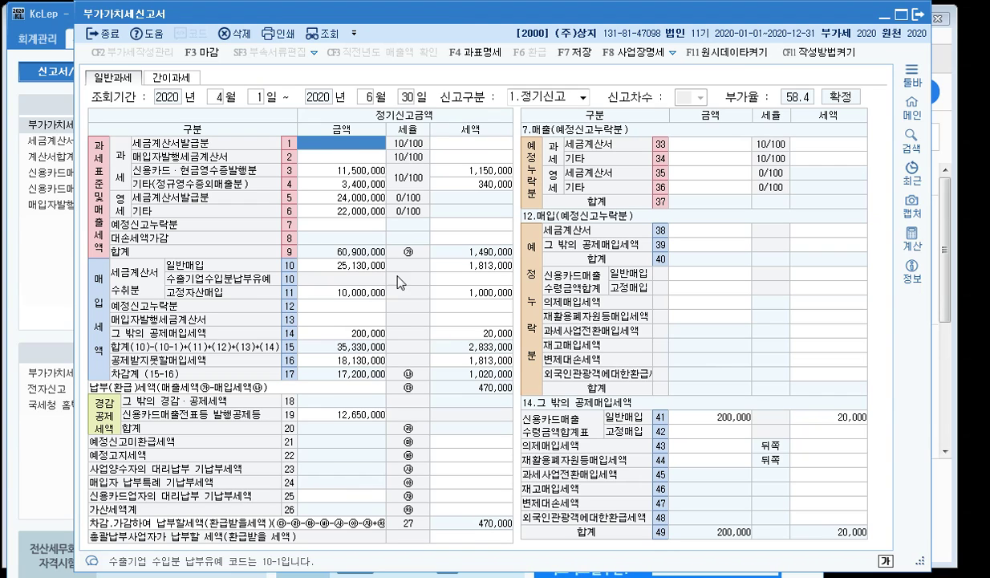
- Switch to Acrobat Reader, read the textbook's descriptions of return items 1 and 2, and return to KcLep
key(alt+Tab)
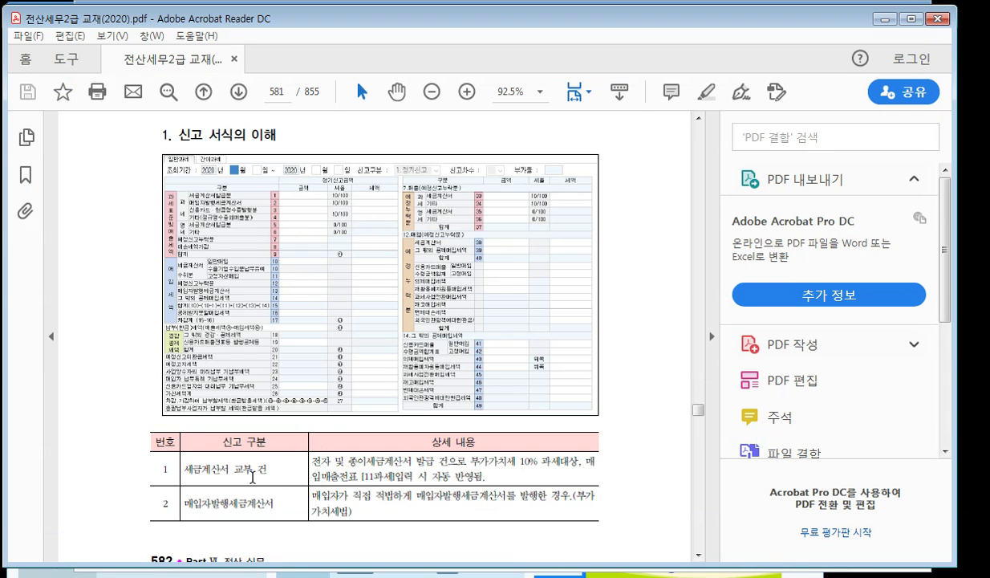
scroll(238, 469, down, 1)
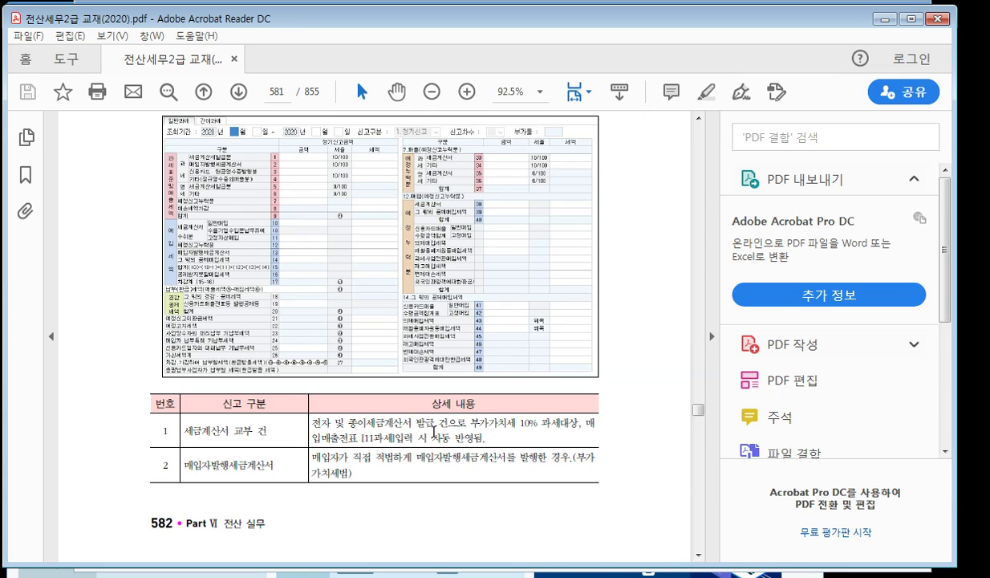
key(alt+Tab)
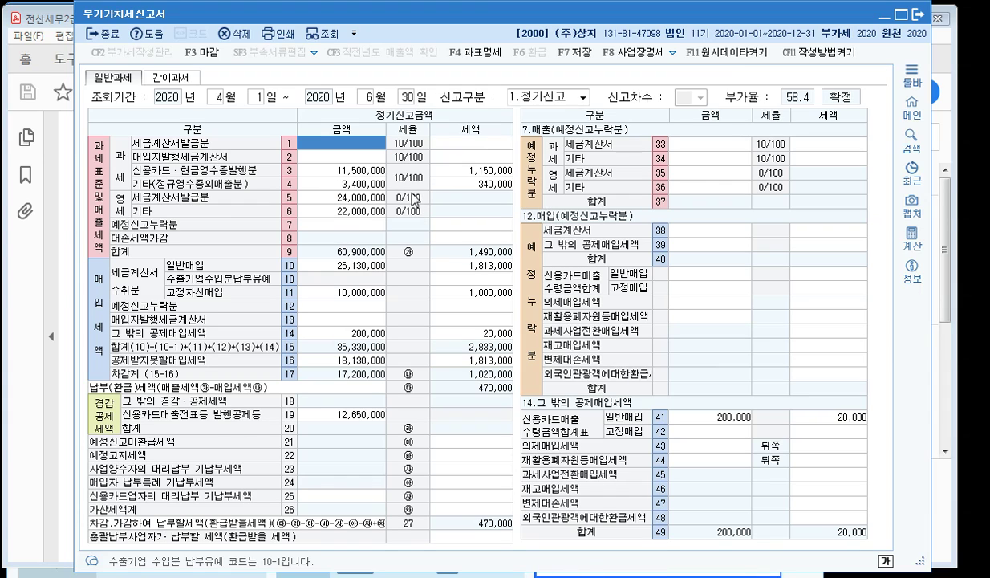
- Examine the taxable sales rows of the return: tax invoices, buyer-issued tax invoices, card and cash receipts, and other sales
click(346, 158)
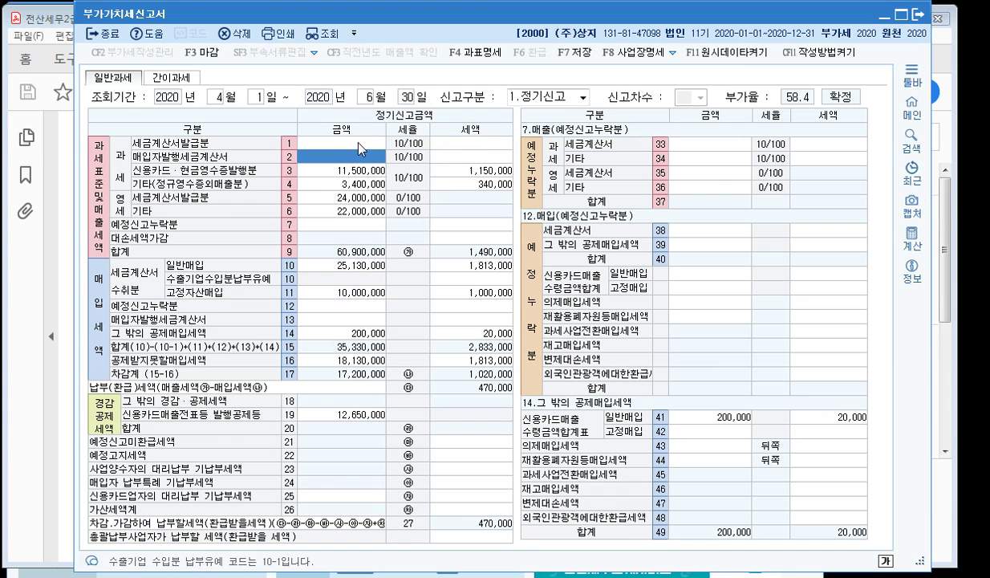
click(470, 159)
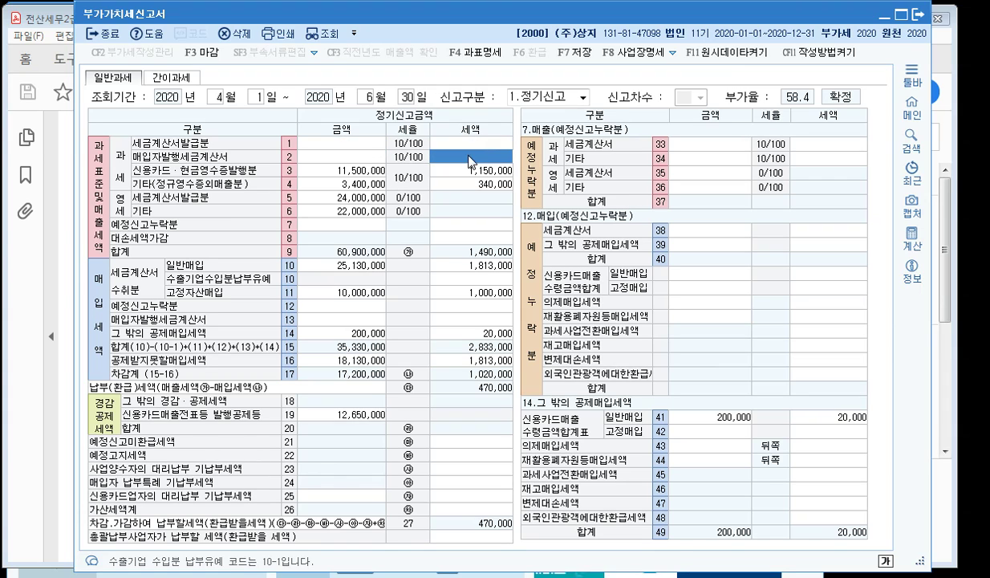
click(327, 144)
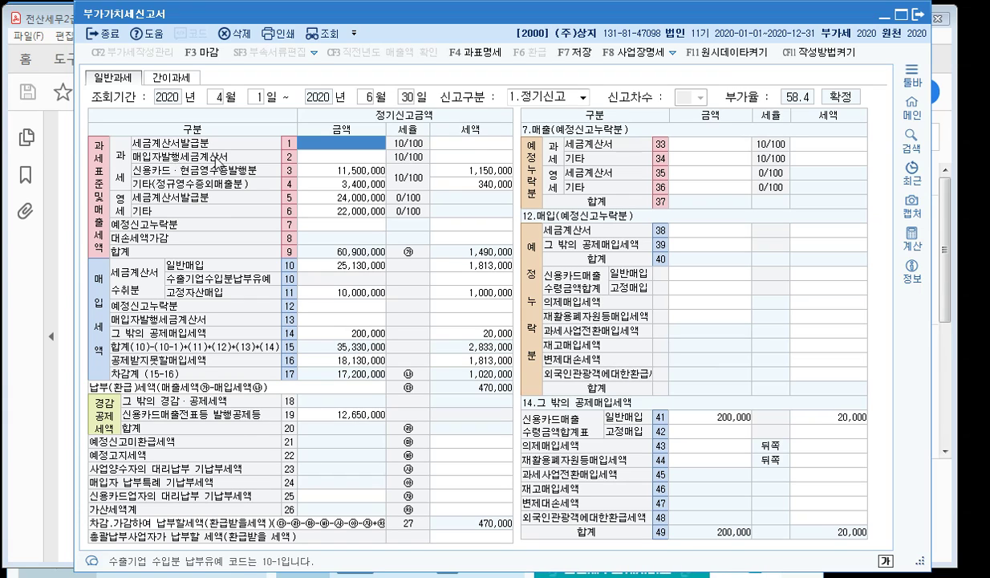
click(336, 160)
click(321, 142)
click(323, 156)
click(317, 140)
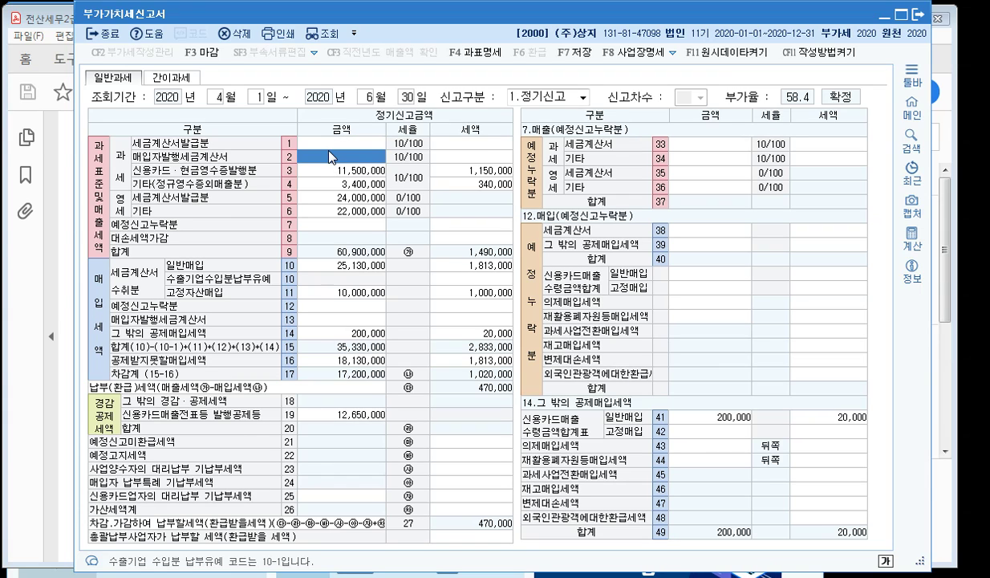
click(464, 147)
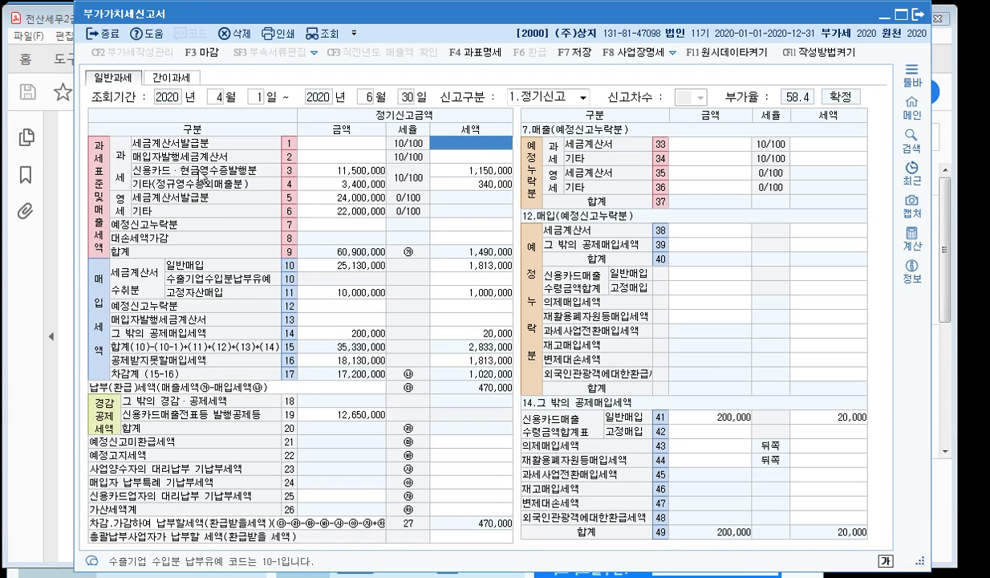
click(336, 172)
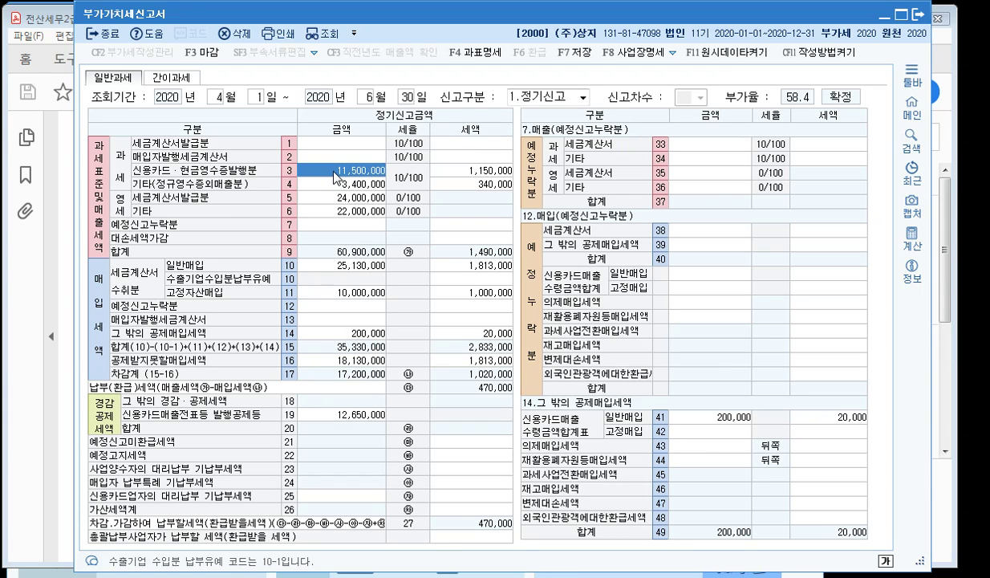
click(321, 143)
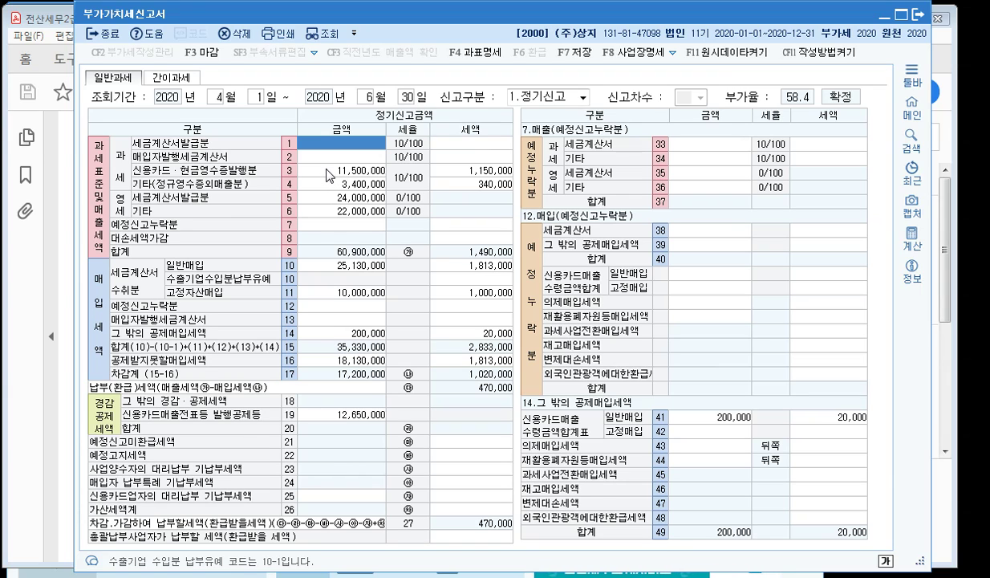
click(330, 172)
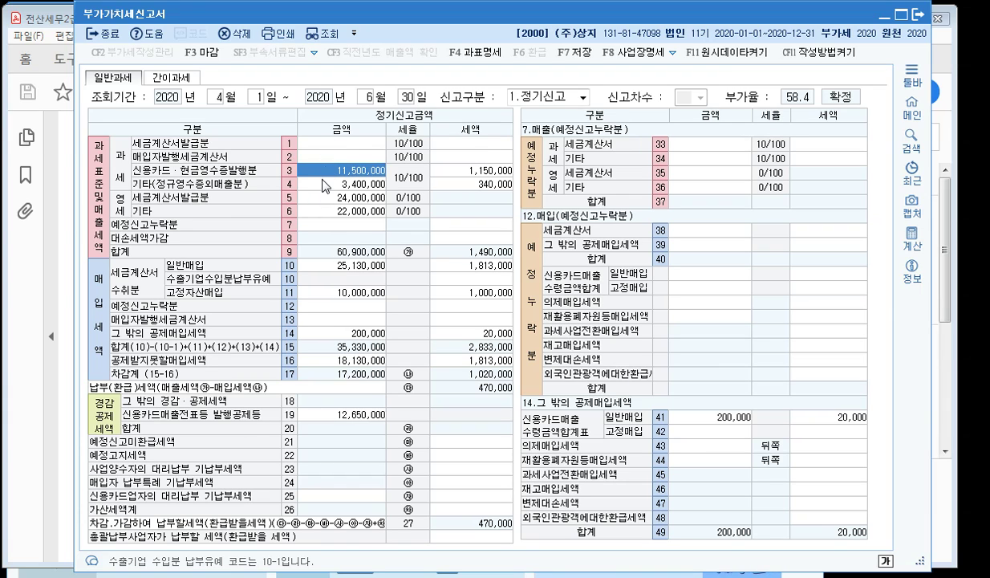
key(Down)
click(327, 156)
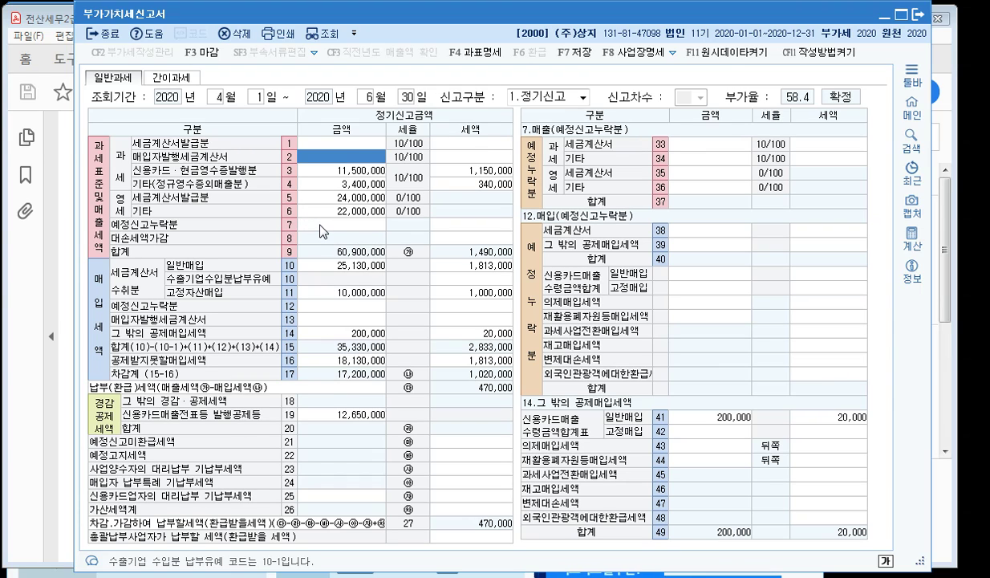
- In the row 7 detail for sales omitted from the preliminary return, enter 100 for taxable tax invoices and 200 for other taxable sales
click(321, 224)
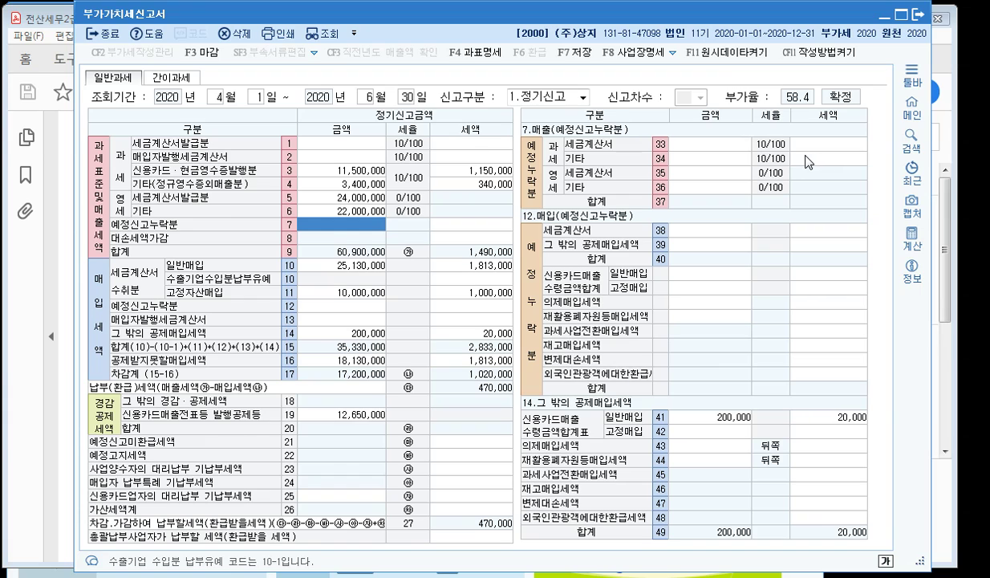
click(720, 146)
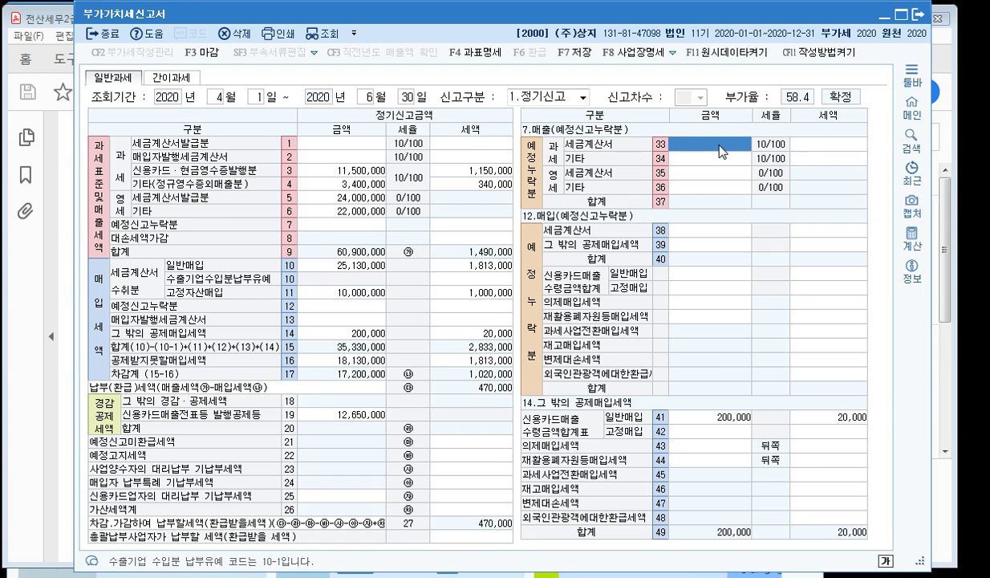
click(812, 143)
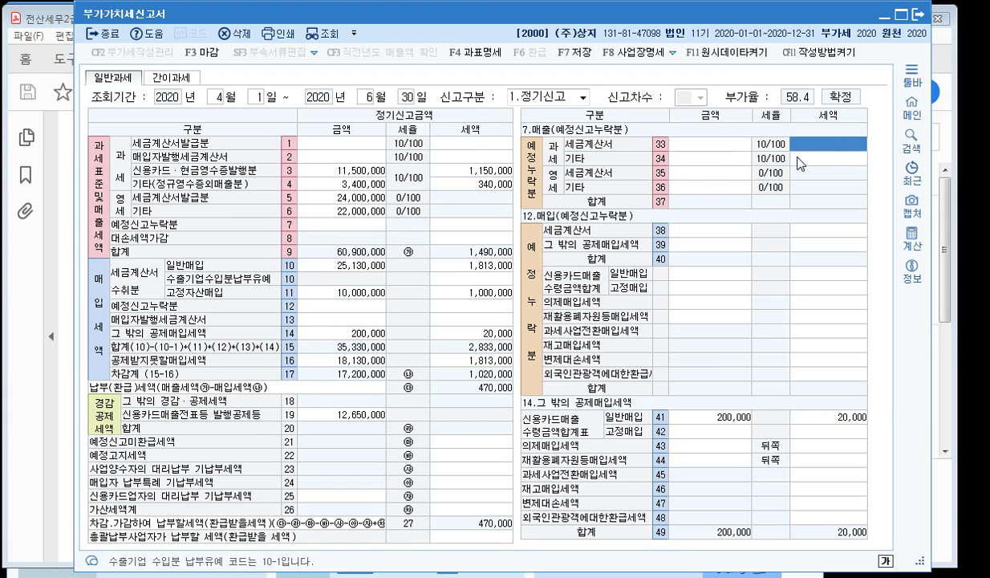
click(713, 146)
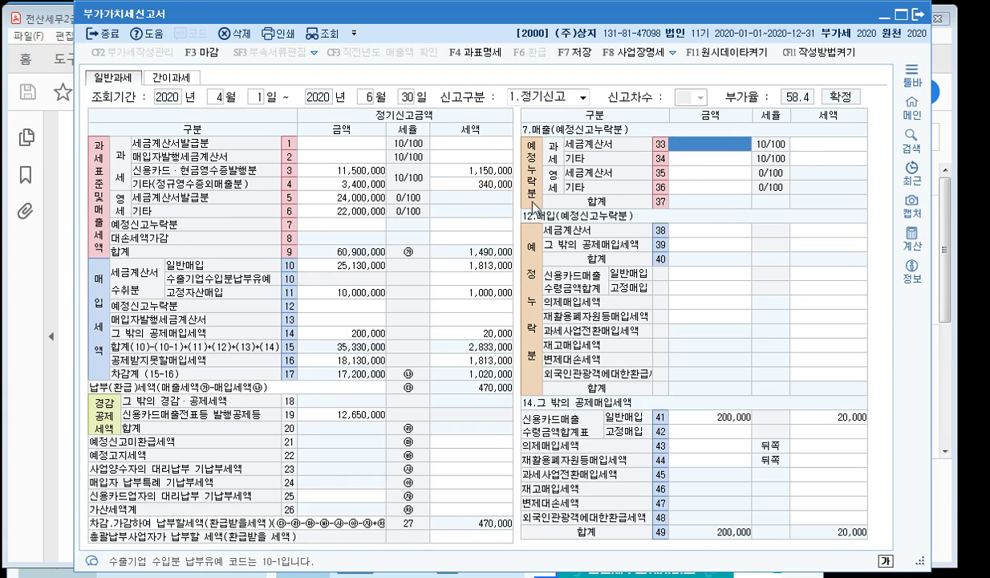
click(328, 228)
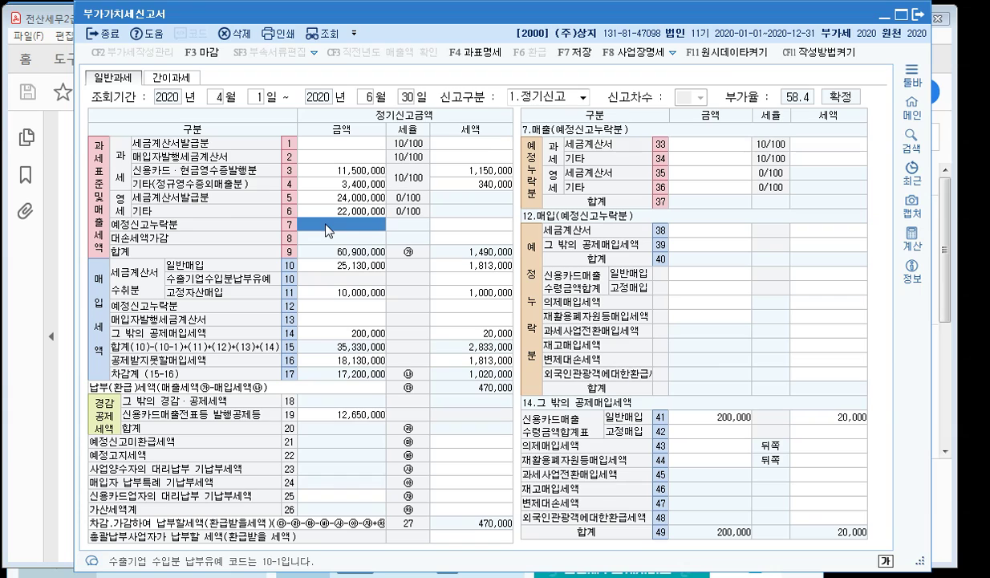
click(736, 145)
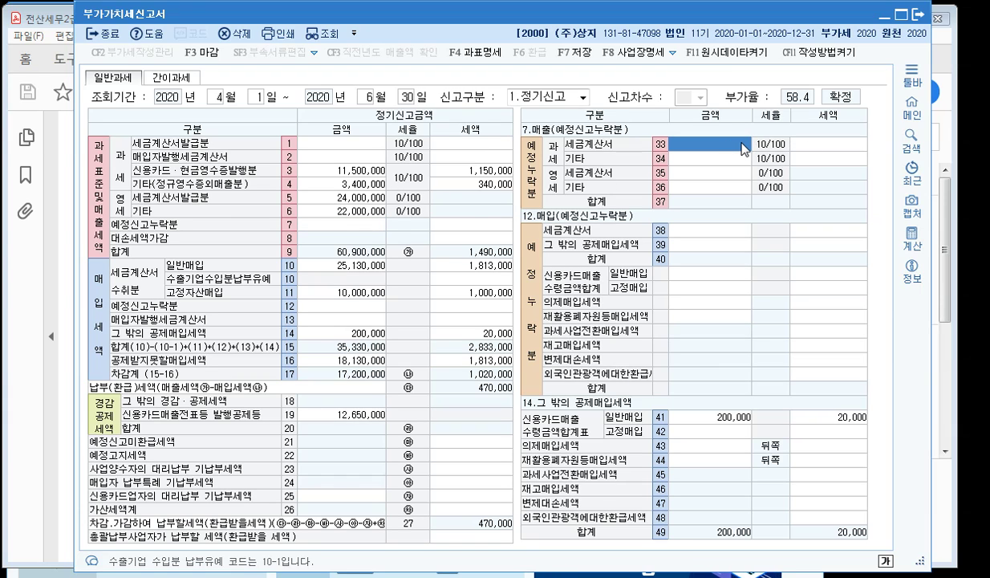
text(100)
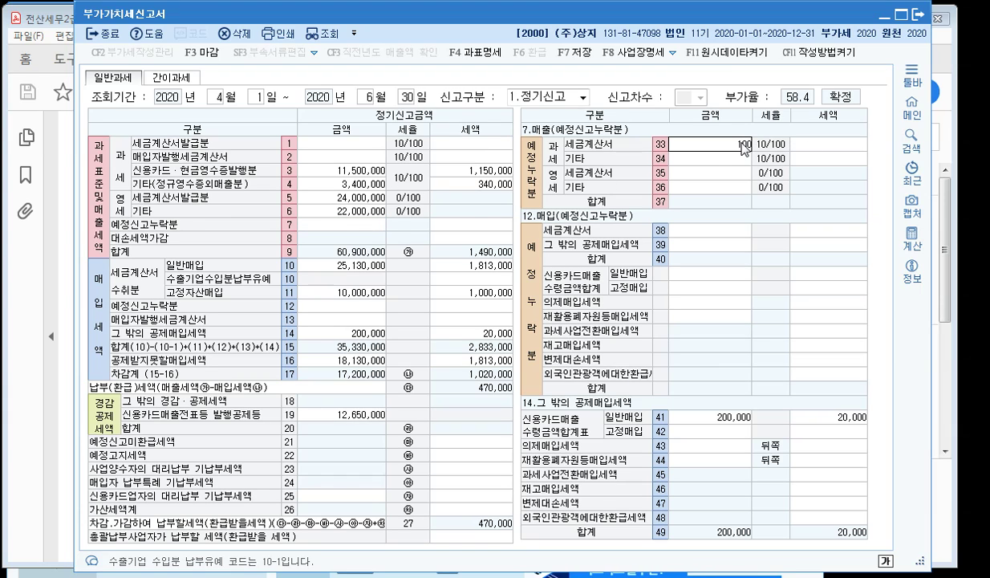
key(Return)
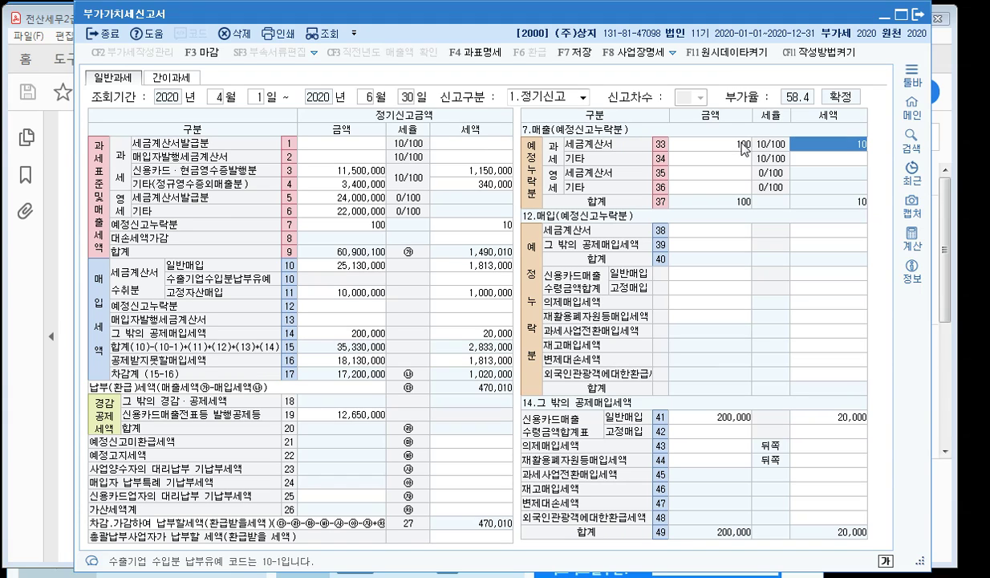
key(Return)
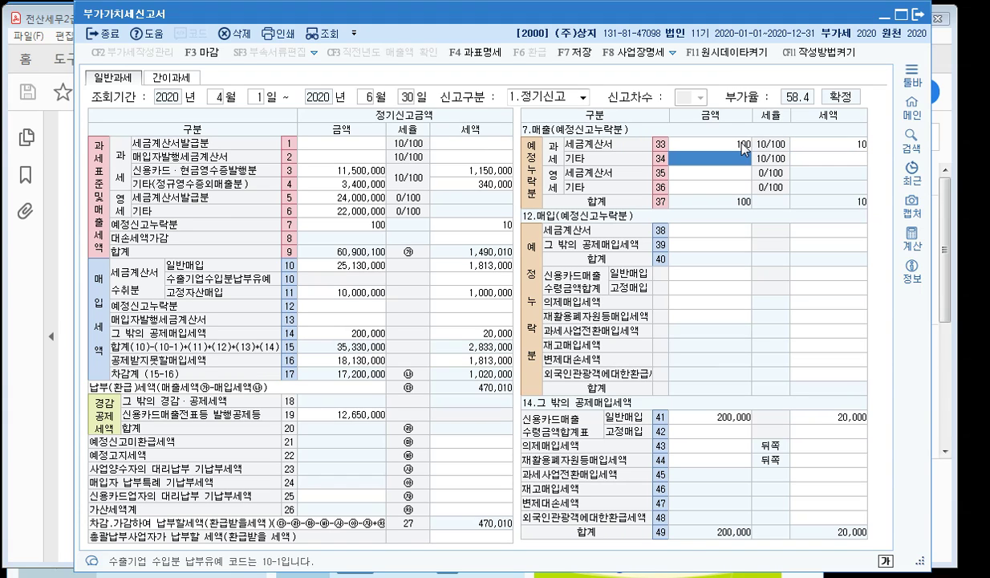
text(200)
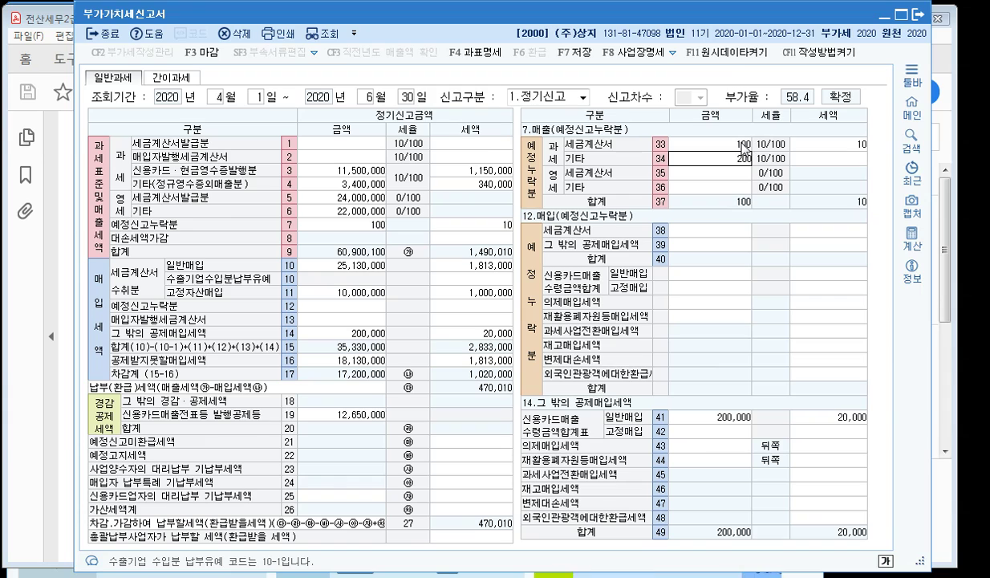
key(Return)
key(Return)
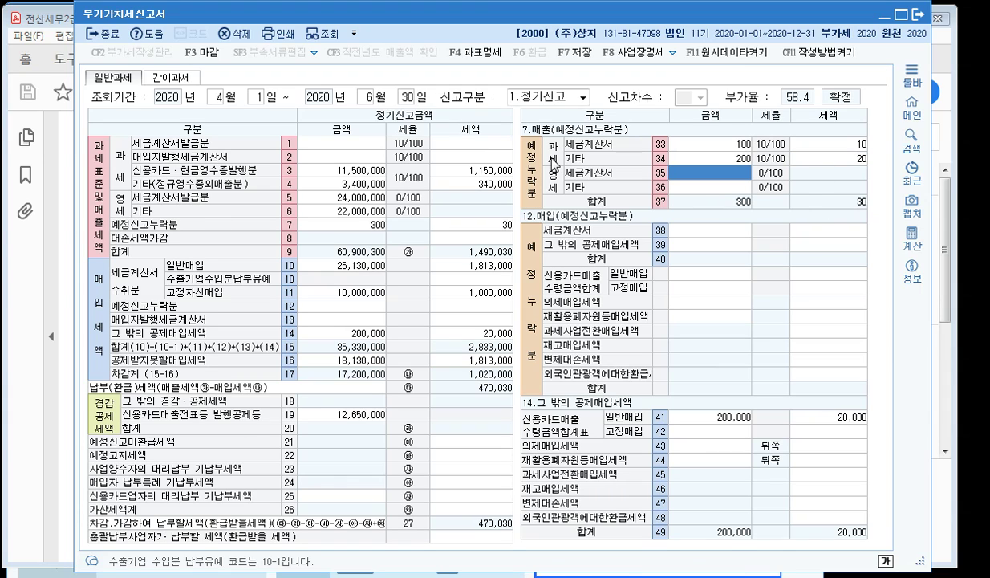
- Enter 200 as the omitted zero-rated tax invoice amount in row 35 and check the carried-over figures in row 7
click(506, 233)
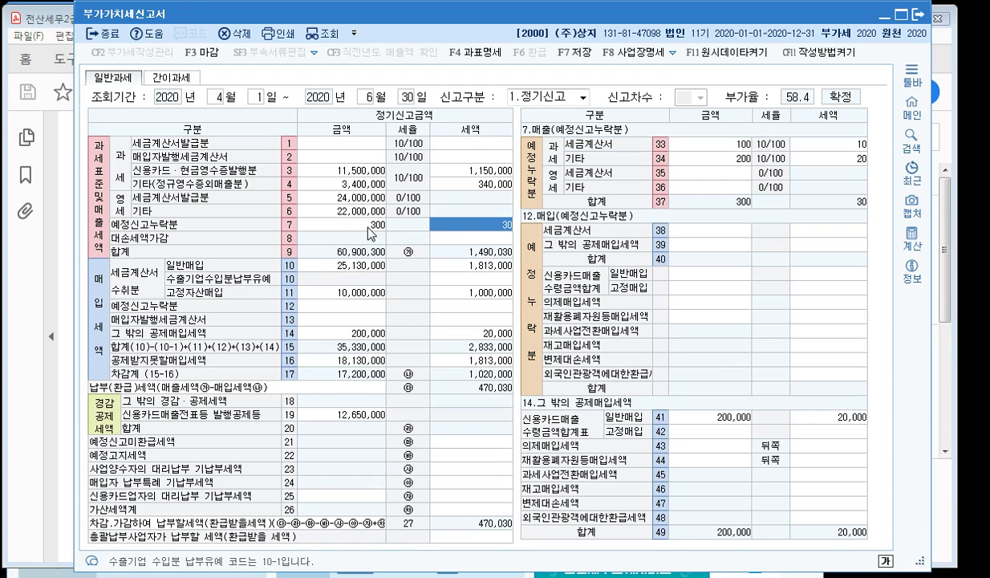
click(370, 232)
click(475, 224)
click(711, 175)
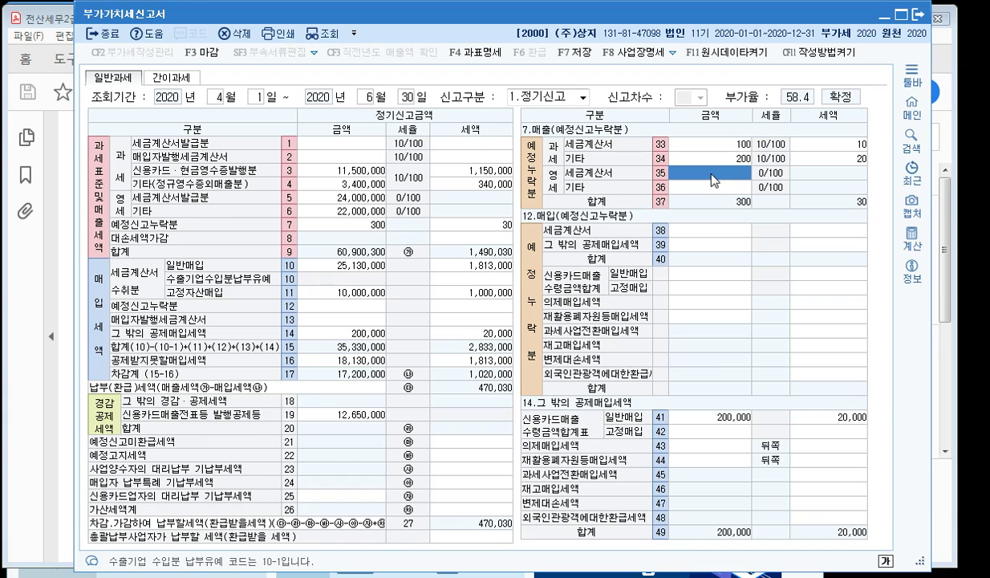
text(3)
key(Return)
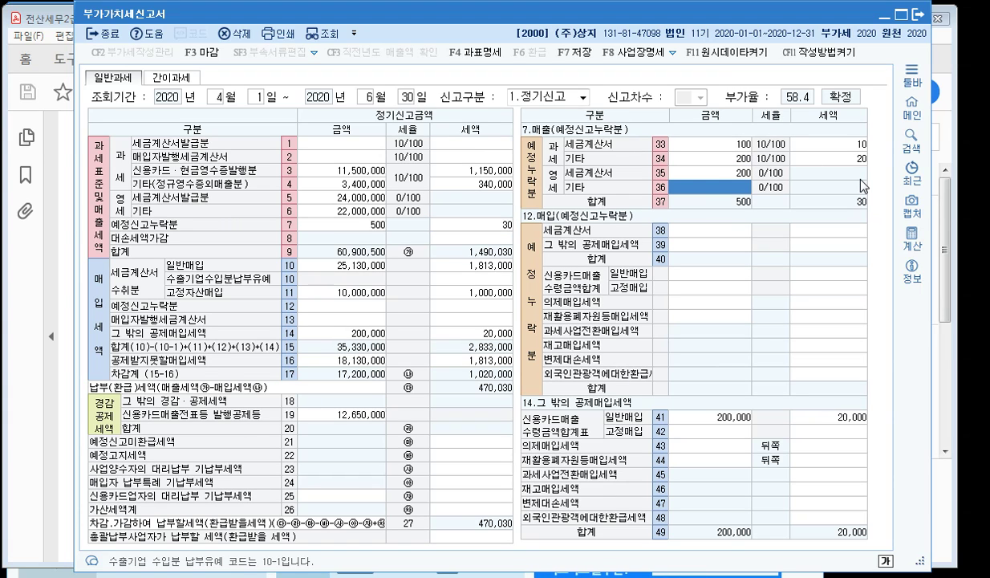
click(351, 230)
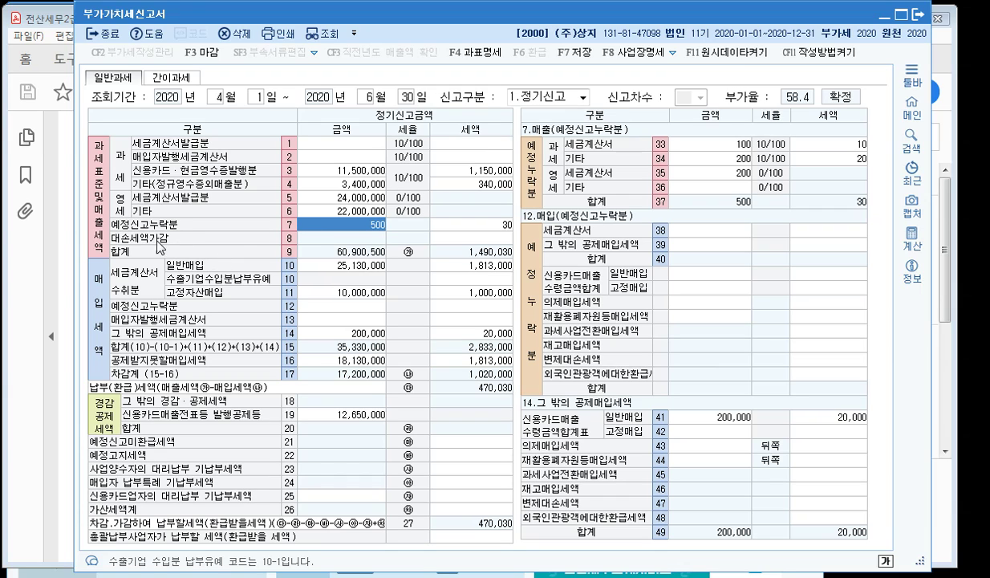
- Compare the amount and tax cells of row 1 with row 8, and enter -50,000 as the bad debt tax adjustment
key(Return)
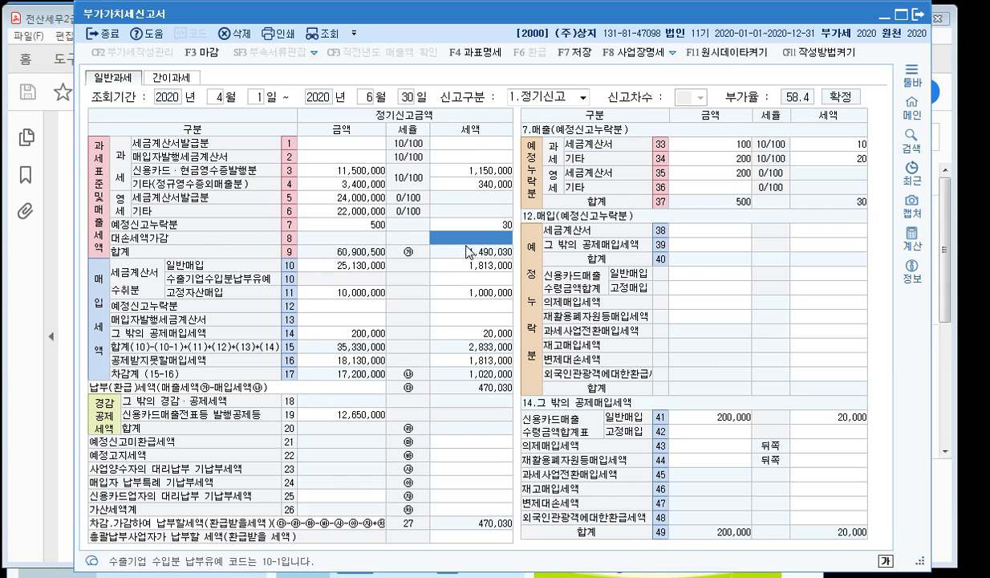
click(301, 142)
click(444, 143)
click(362, 141)
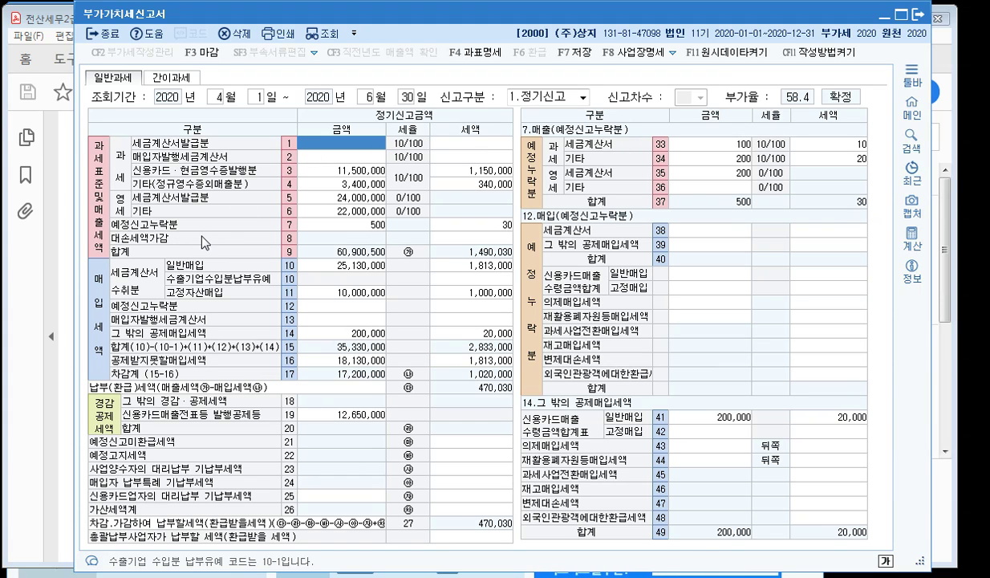
click(459, 240)
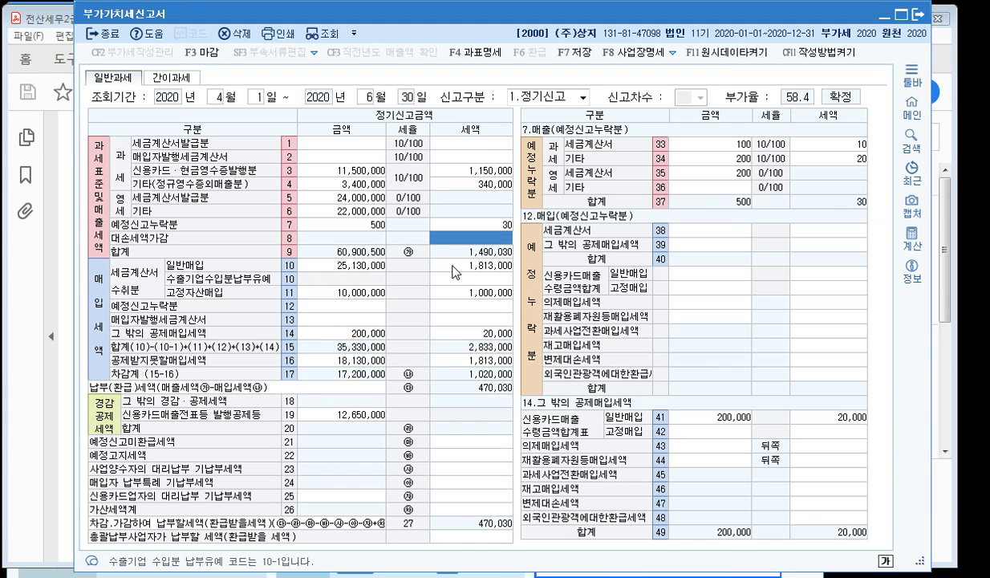
text(-50)
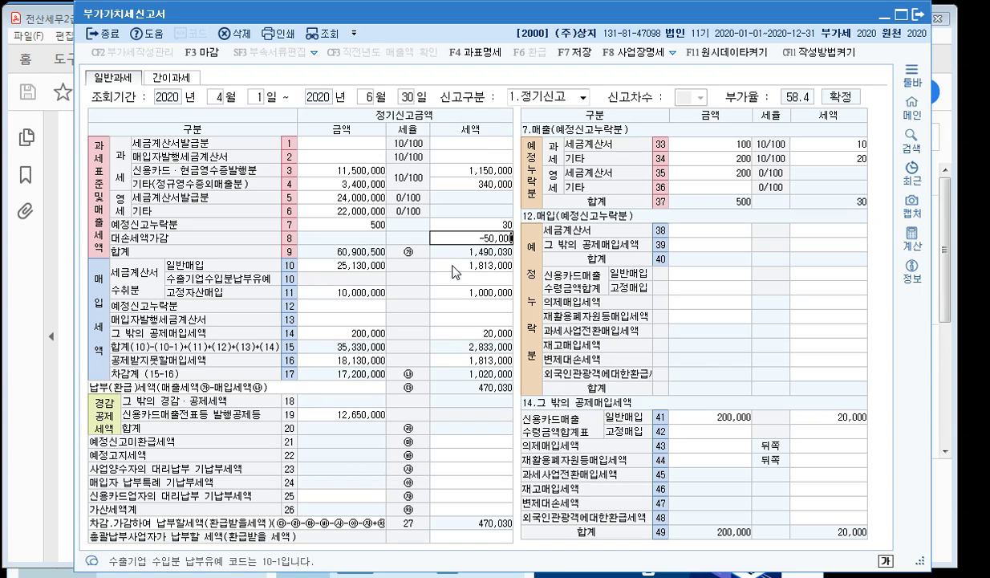
key(Return)
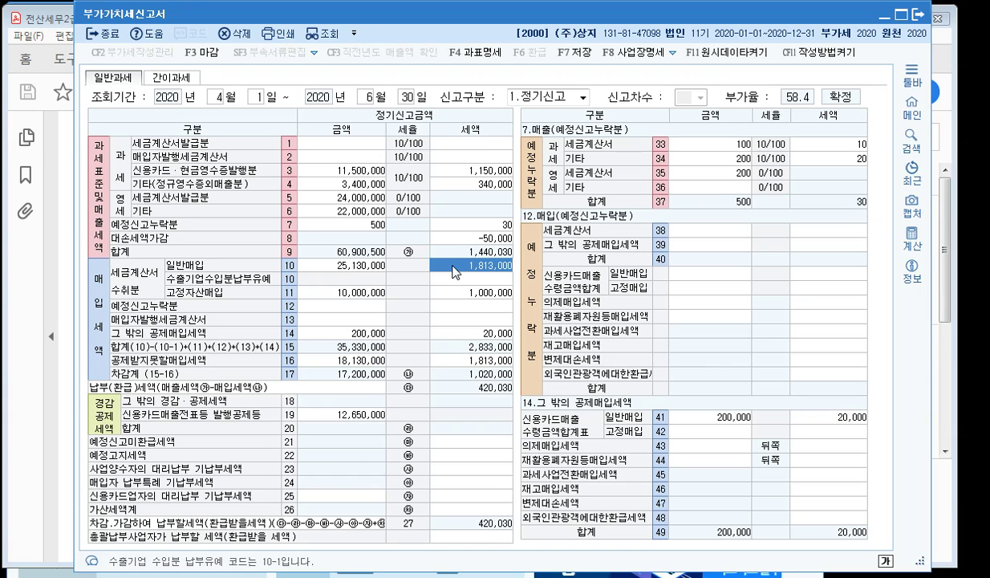
key(Up)
key(Return)
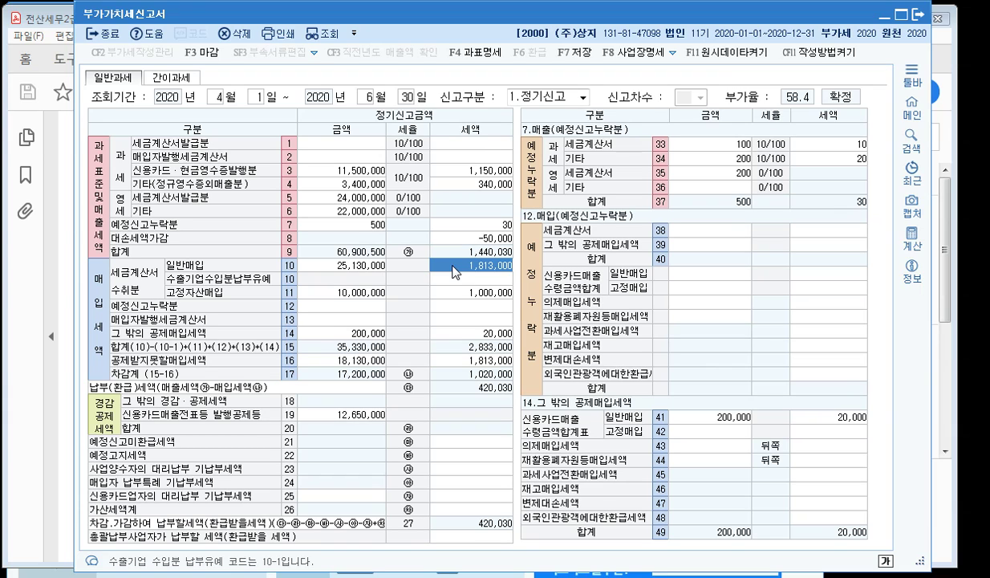
key(Up)
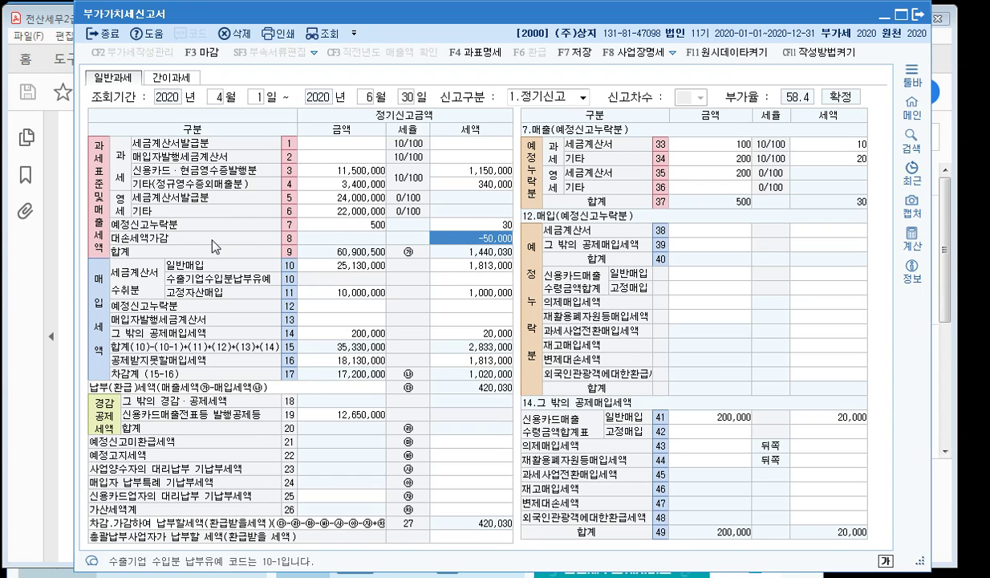
- Set the bad debt tax adjustment in row 8 to 30,000
click(460, 223)
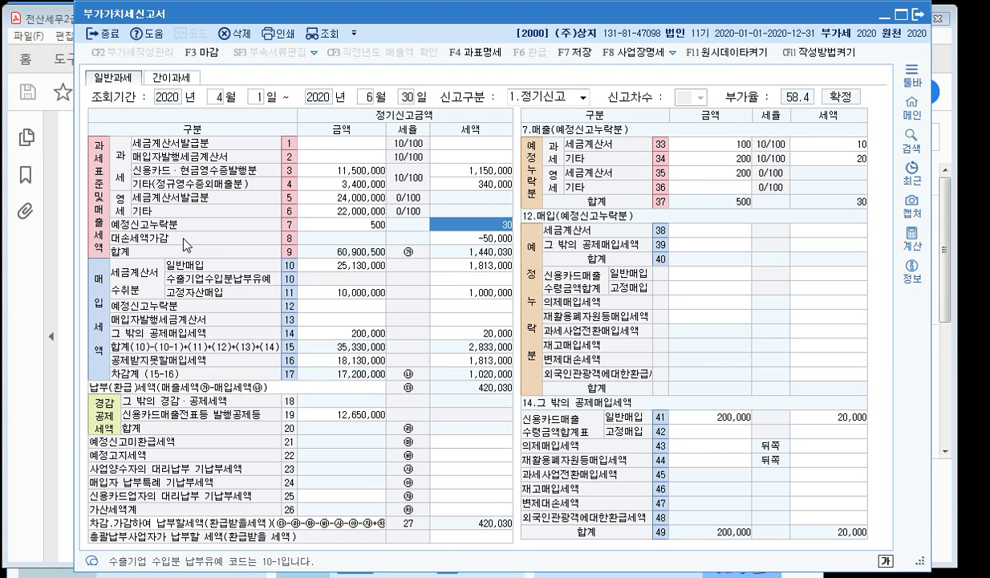
click(449, 235)
key(Delete)
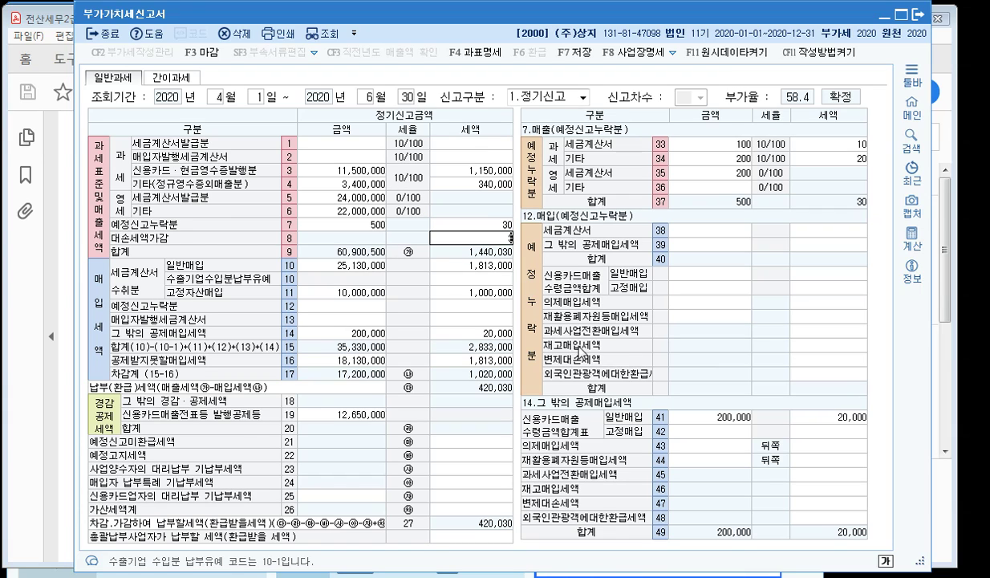
key(Return)
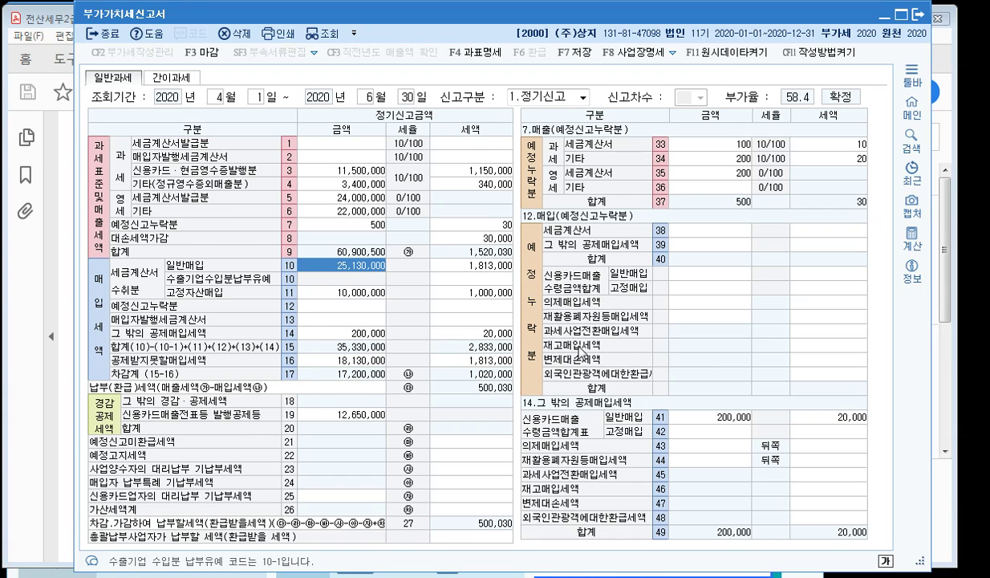
key(Up)
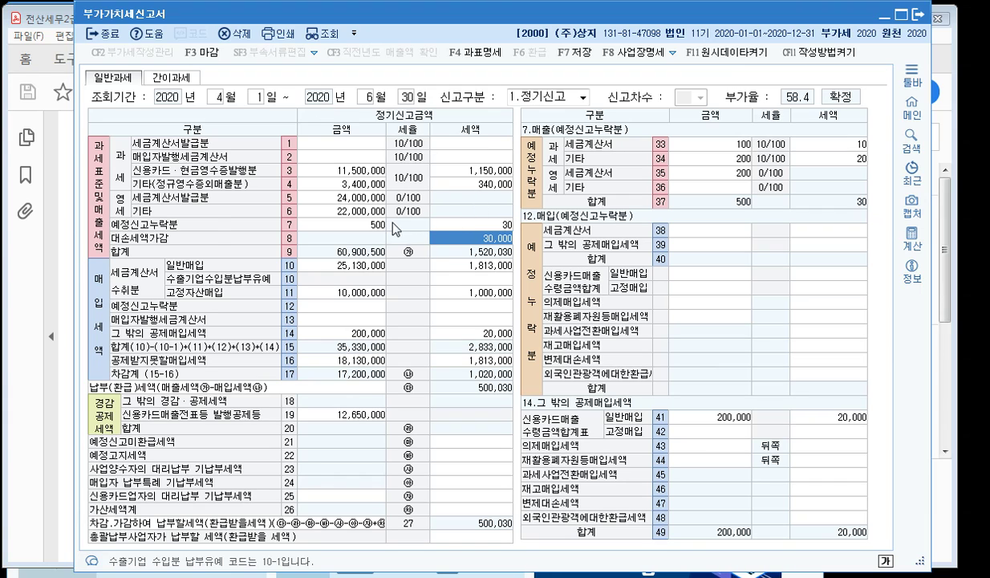
- Review the amount cells of the zero-rated sales rows 5 and 6 and the taxable sales rows 1 to 4
click(310, 202)
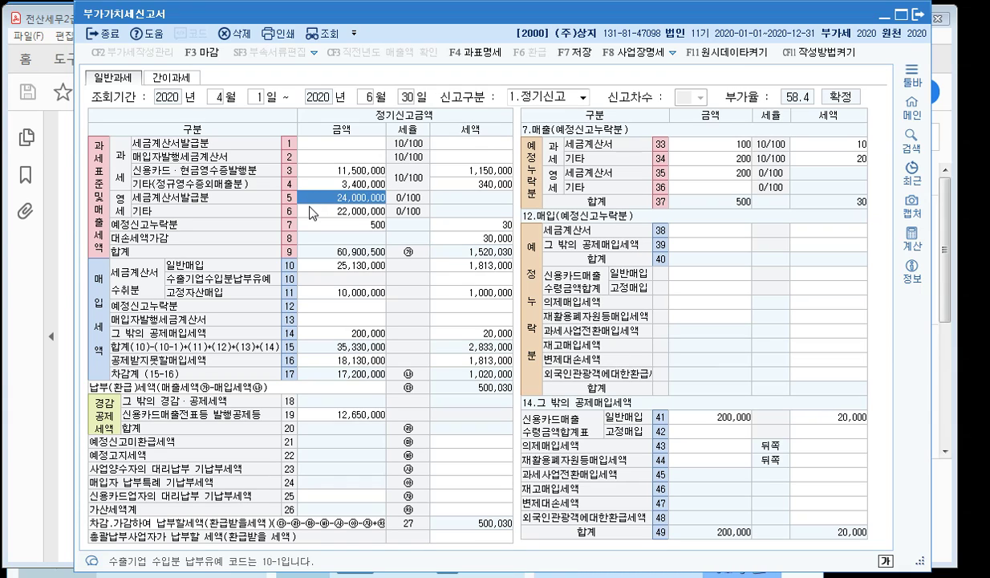
click(310, 212)
click(302, 194)
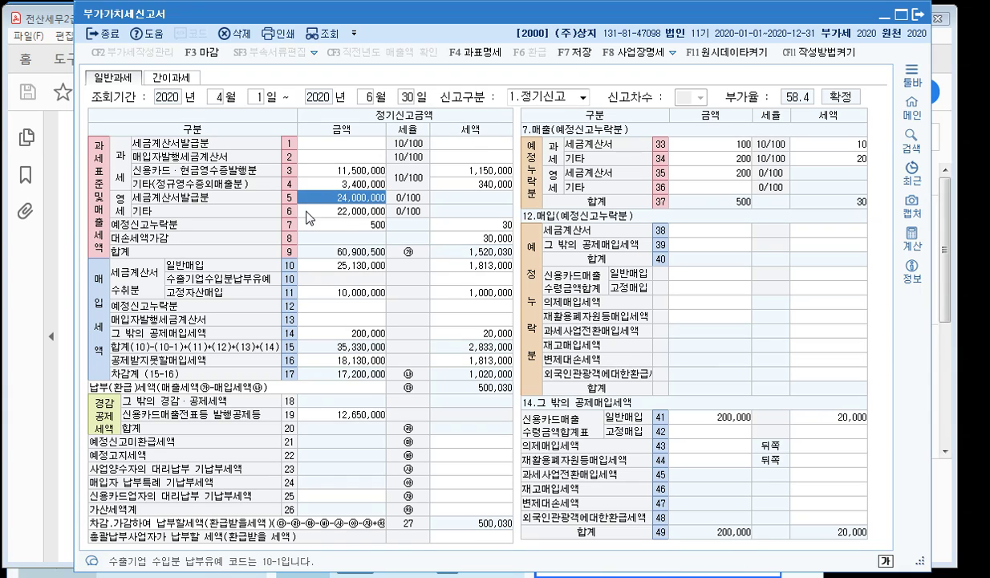
click(299, 210)
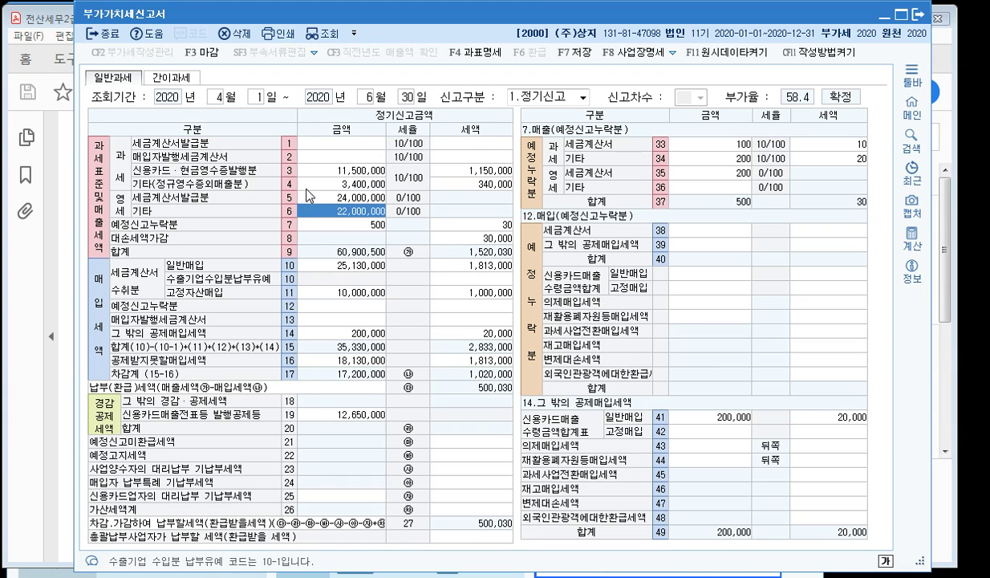
click(319, 144)
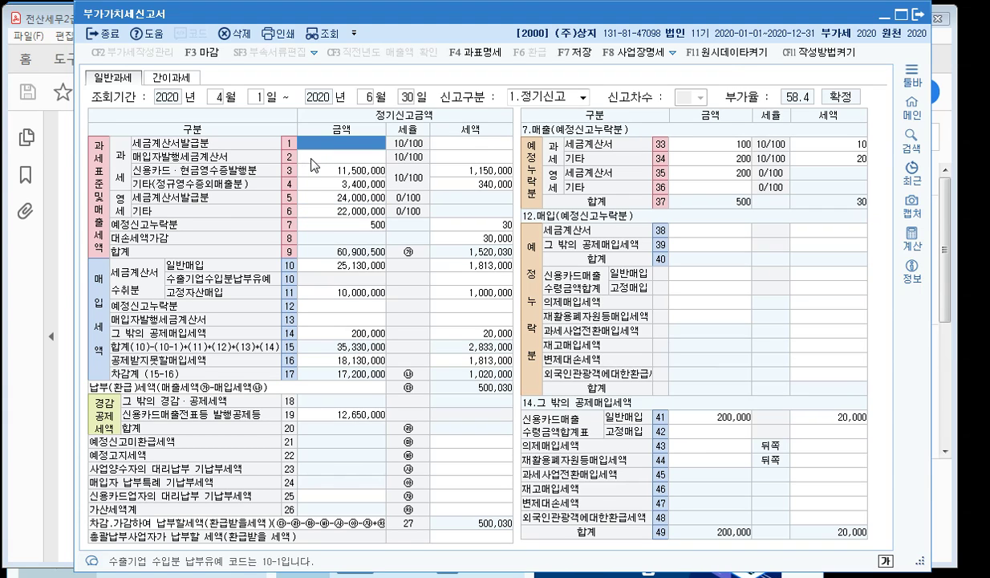
click(311, 158)
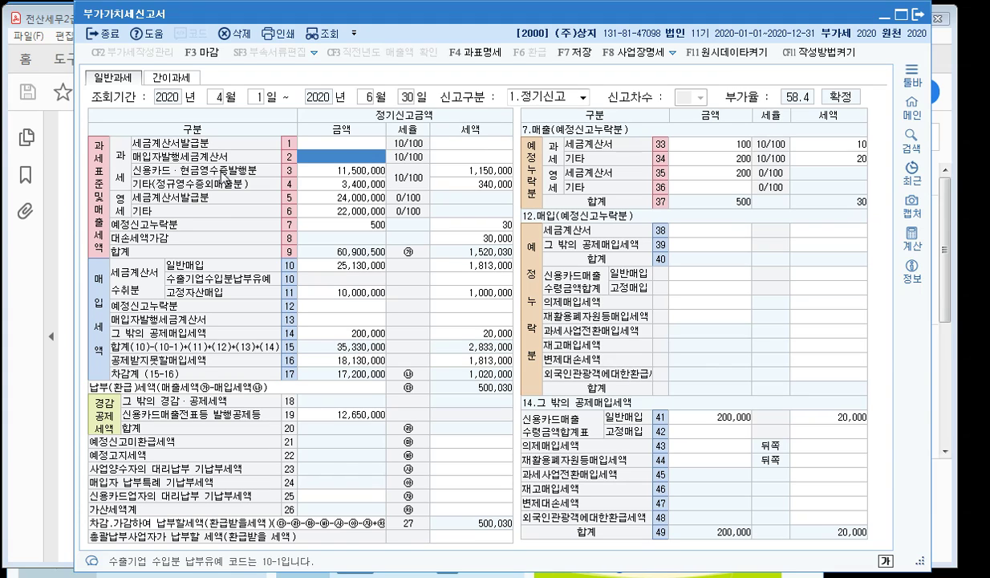
click(314, 169)
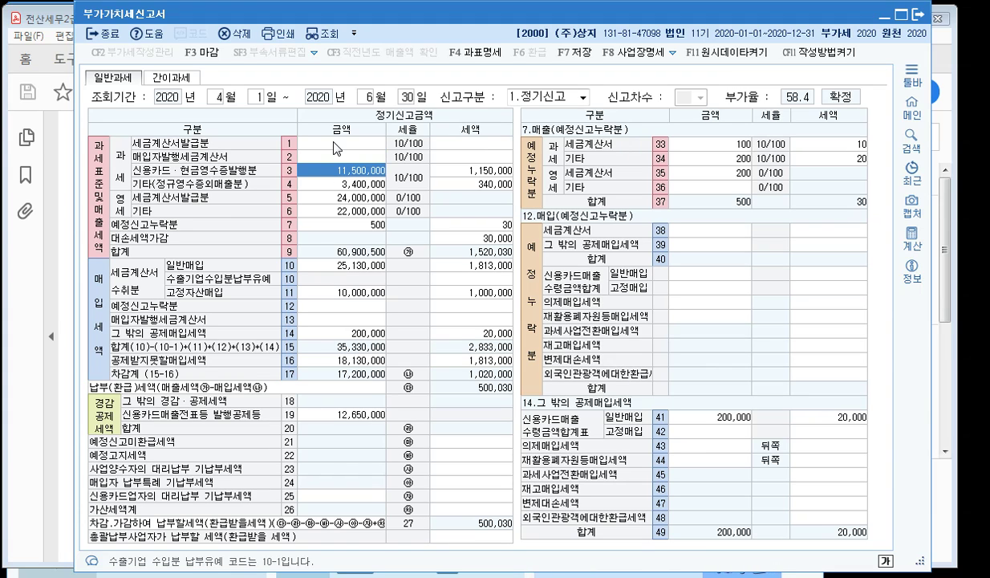
click(321, 143)
click(321, 170)
key(Up)
key(Up)
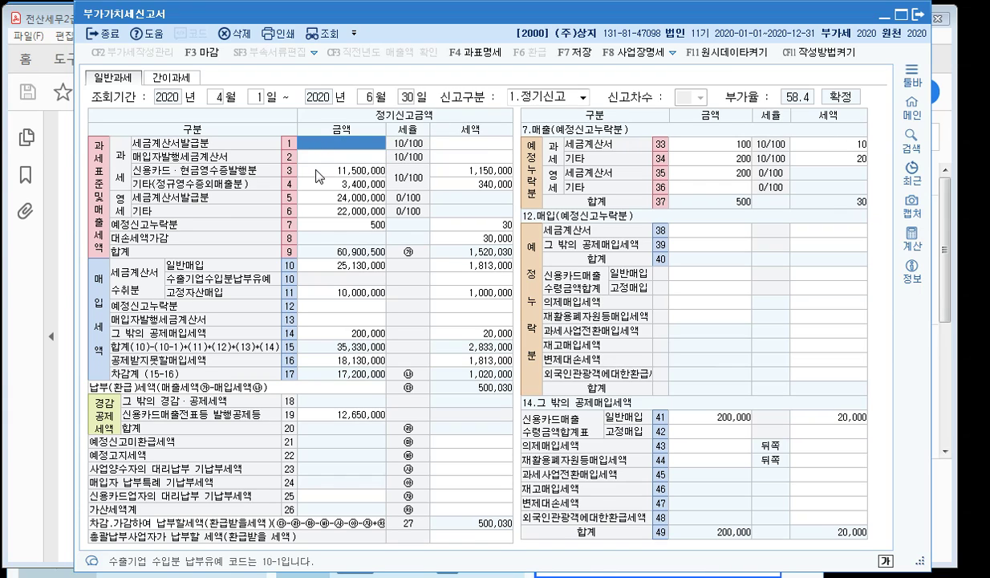
click(316, 171)
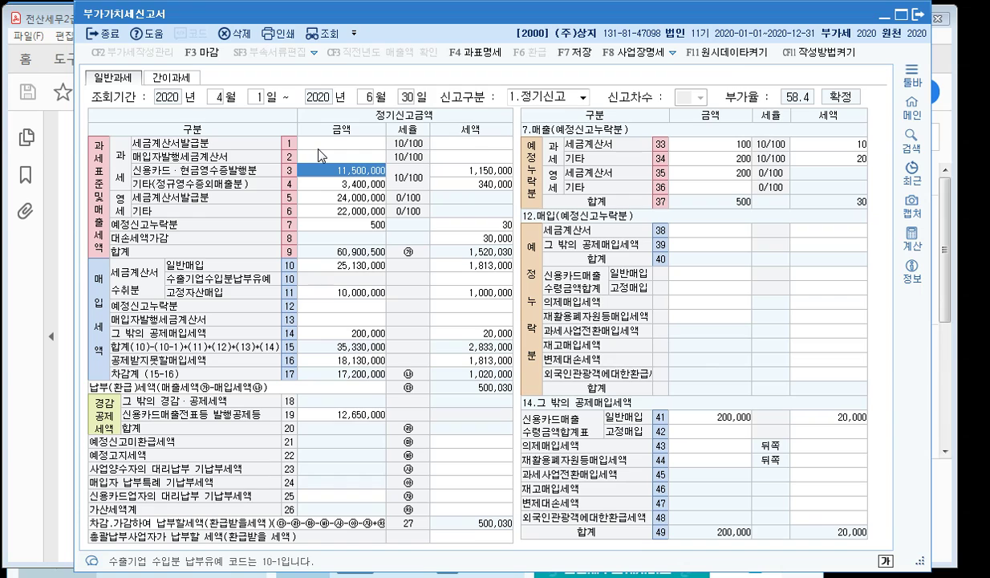
click(325, 185)
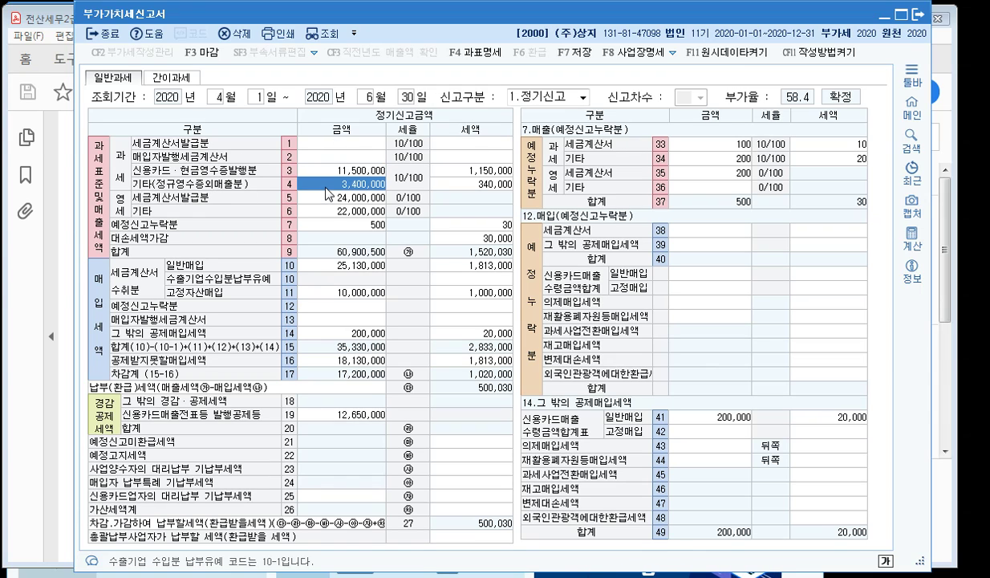
- Review the omitted sales amount in row 7 and the bad debt tax adjustment in row 8
click(327, 231)
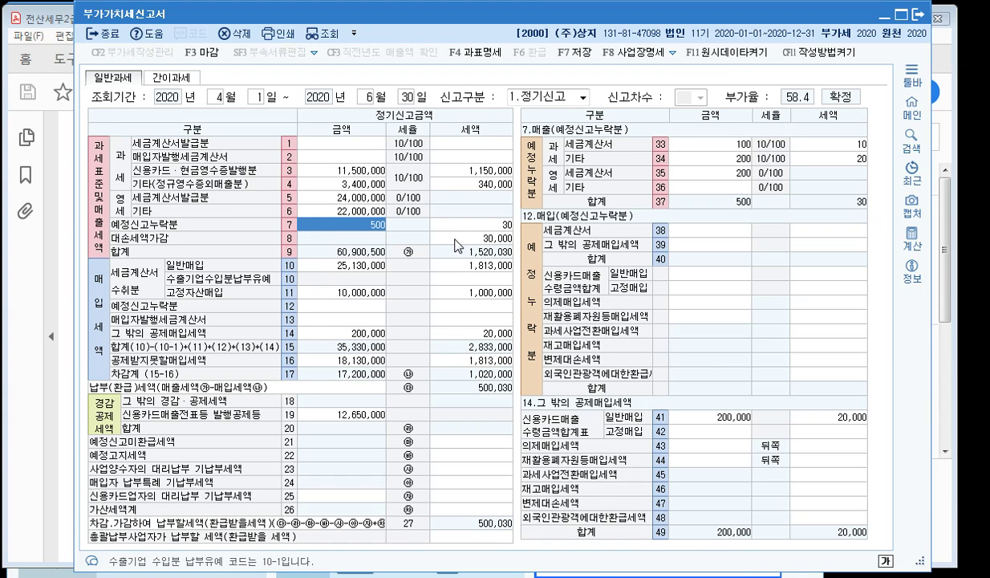
click(455, 240)
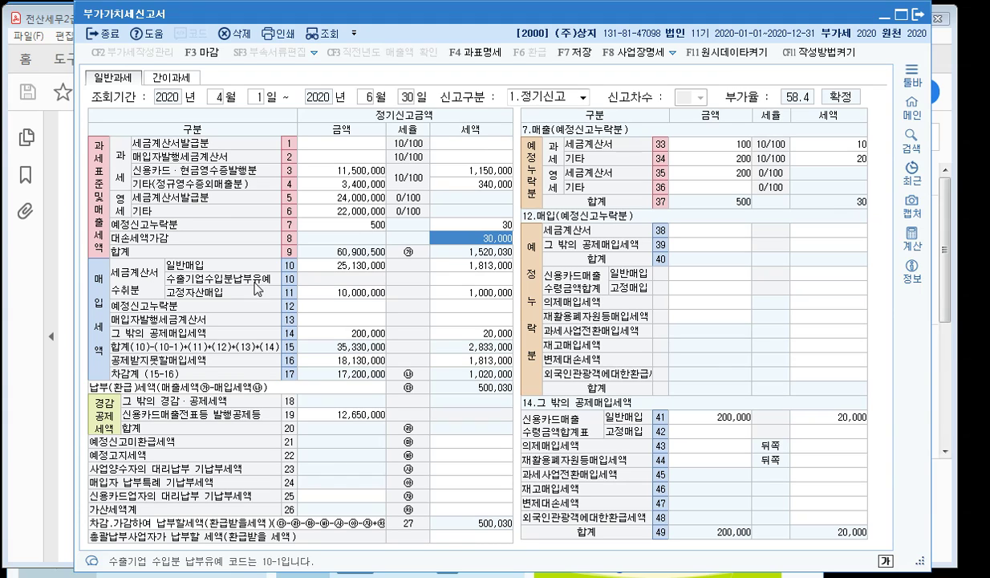
- Compare the amount cells of general purchases in row 10 and fixed asset purchases in row 11 under received tax invoices
click(333, 266)
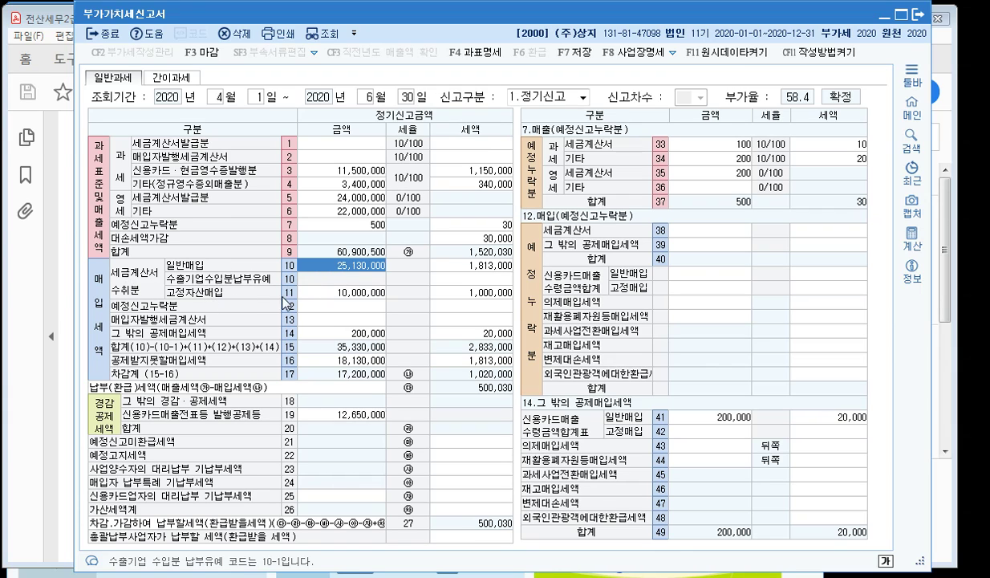
click(332, 290)
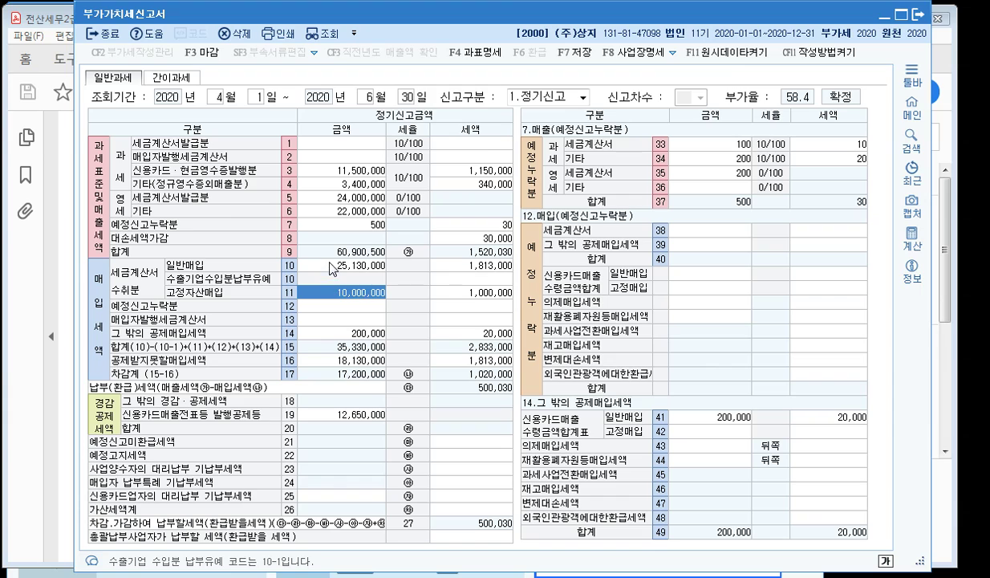
click(321, 261)
click(317, 290)
click(327, 269)
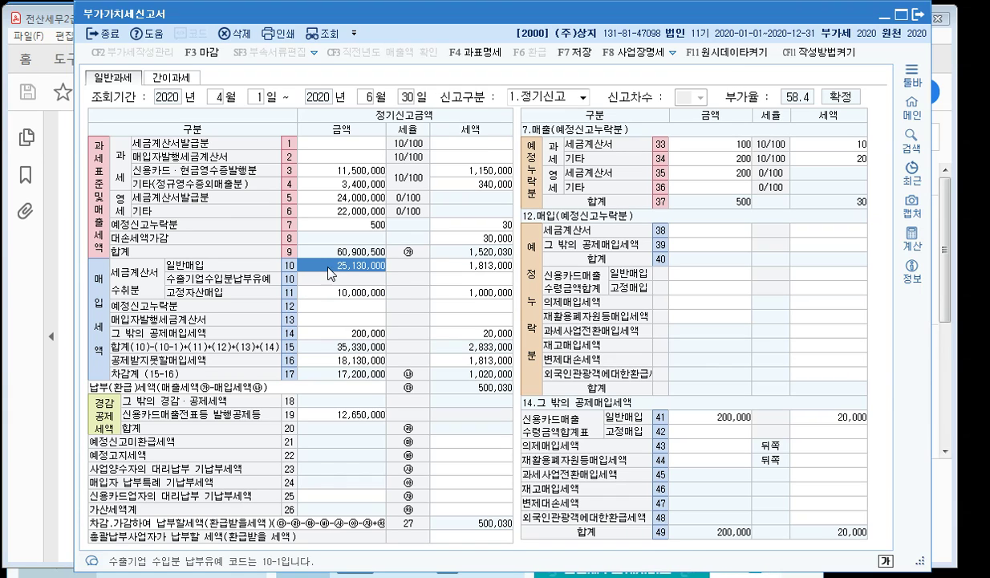
click(311, 294)
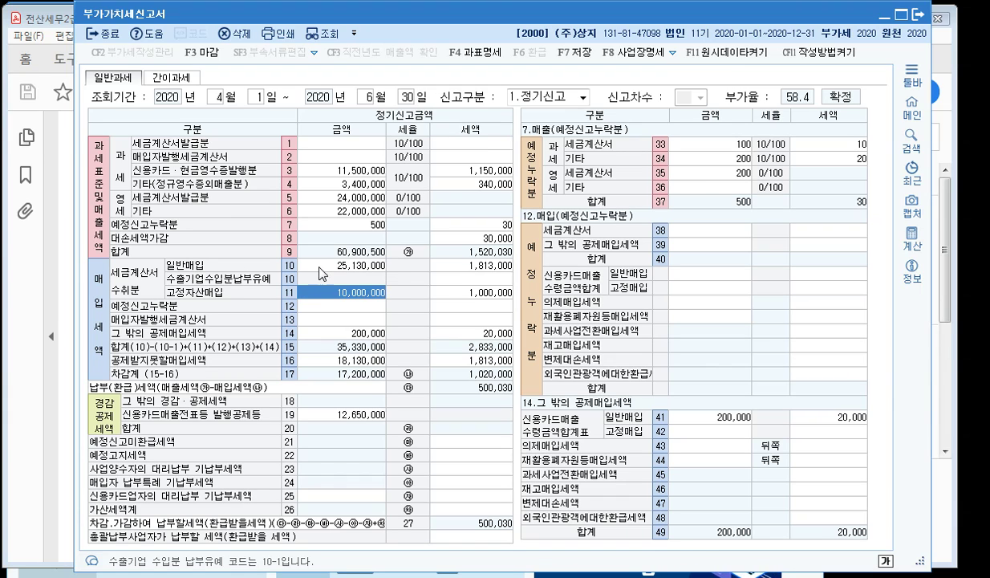
click(311, 263)
click(325, 295)
click(342, 269)
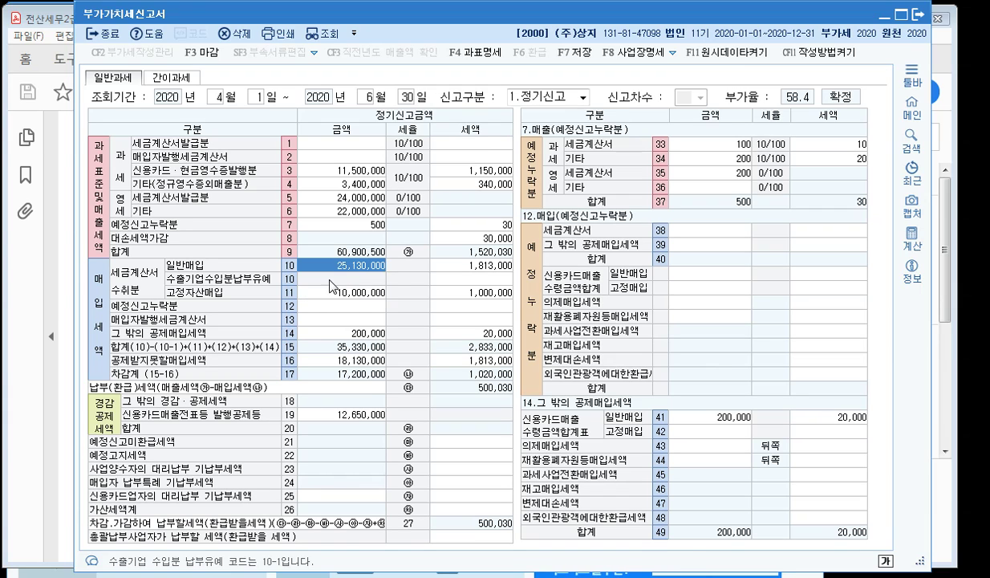
click(319, 292)
click(340, 267)
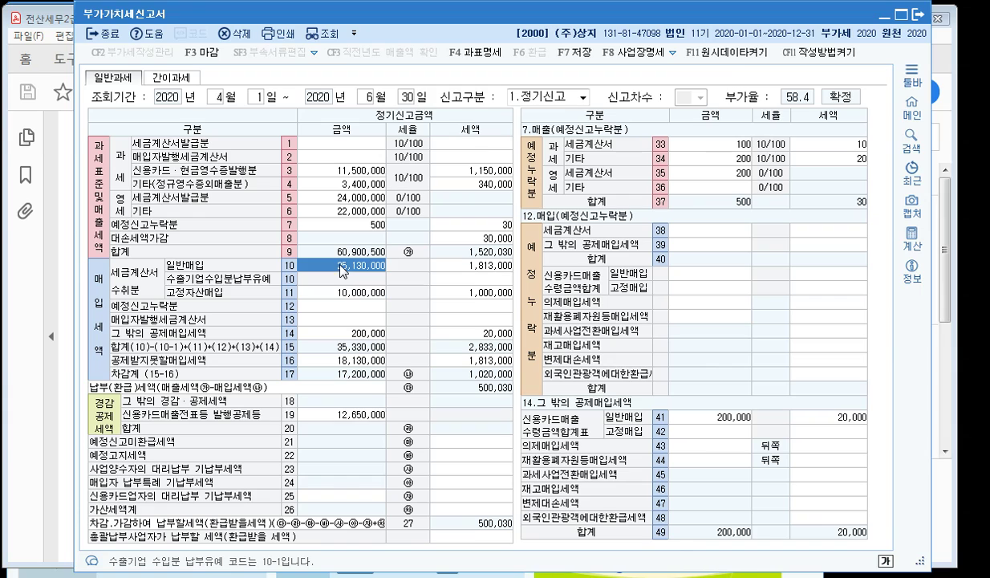
click(318, 291)
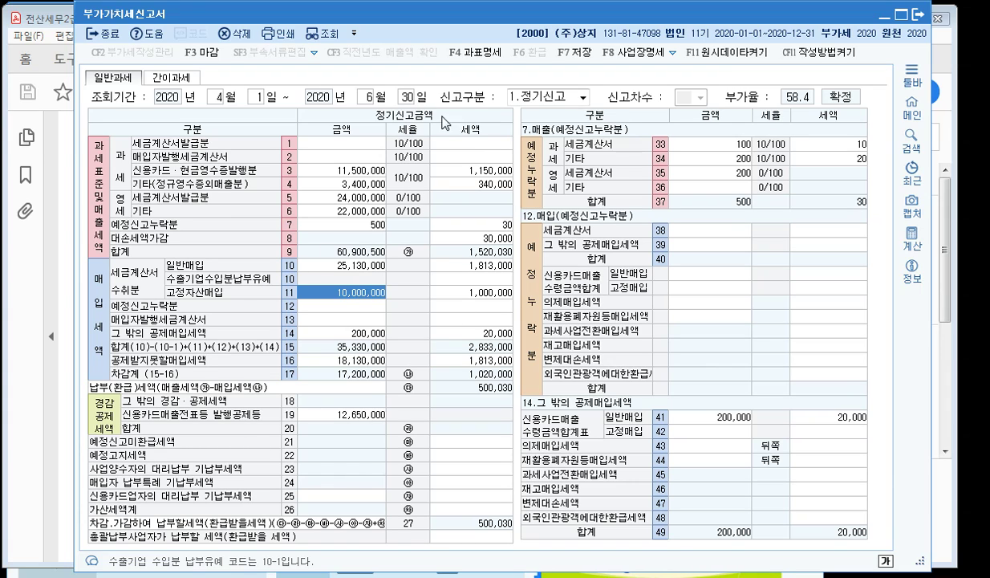
- Examine the exporter import tax deferral cell, and compare the omitted purchases in row 12 with the omitted sales in row 7
click(468, 281)
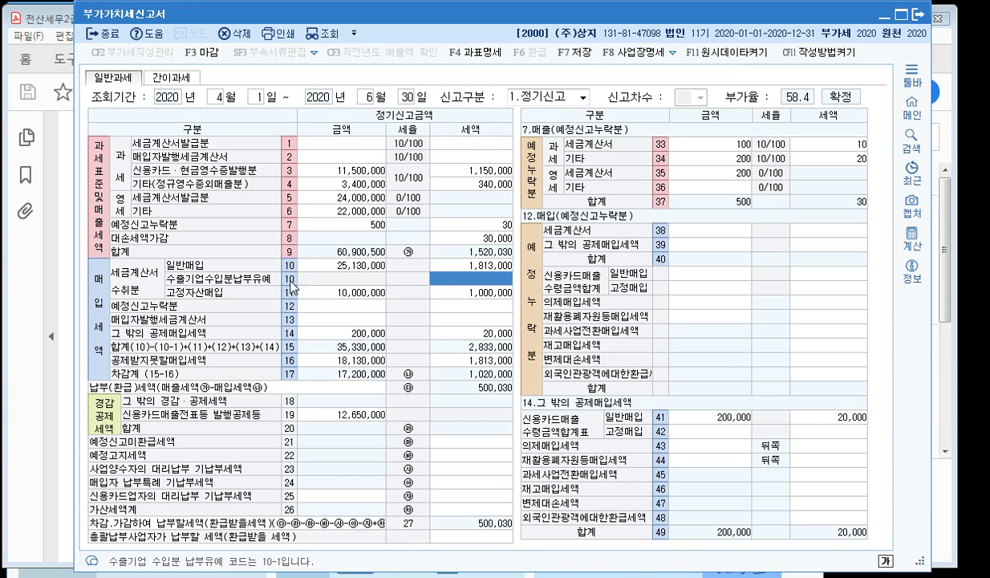
click(324, 307)
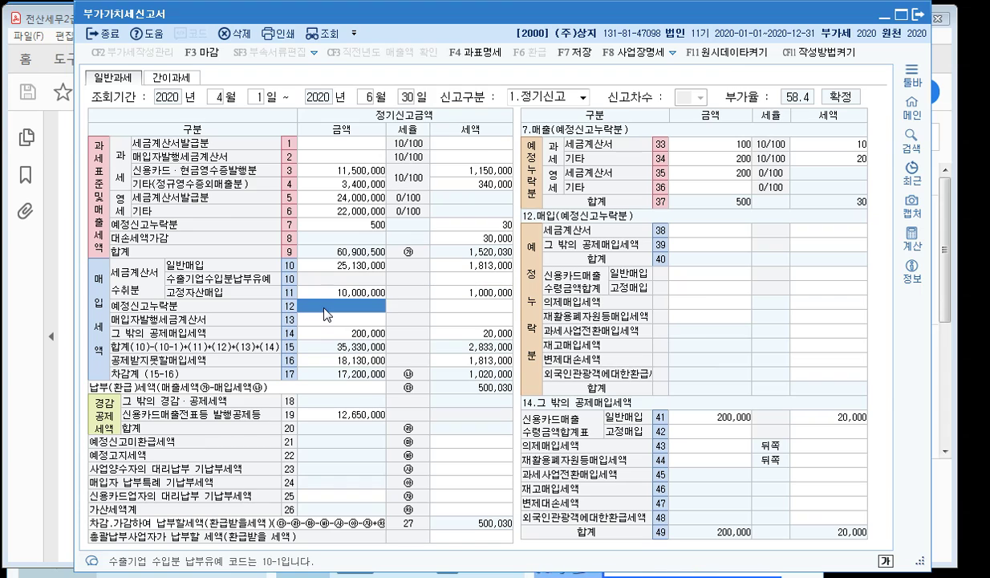
click(328, 230)
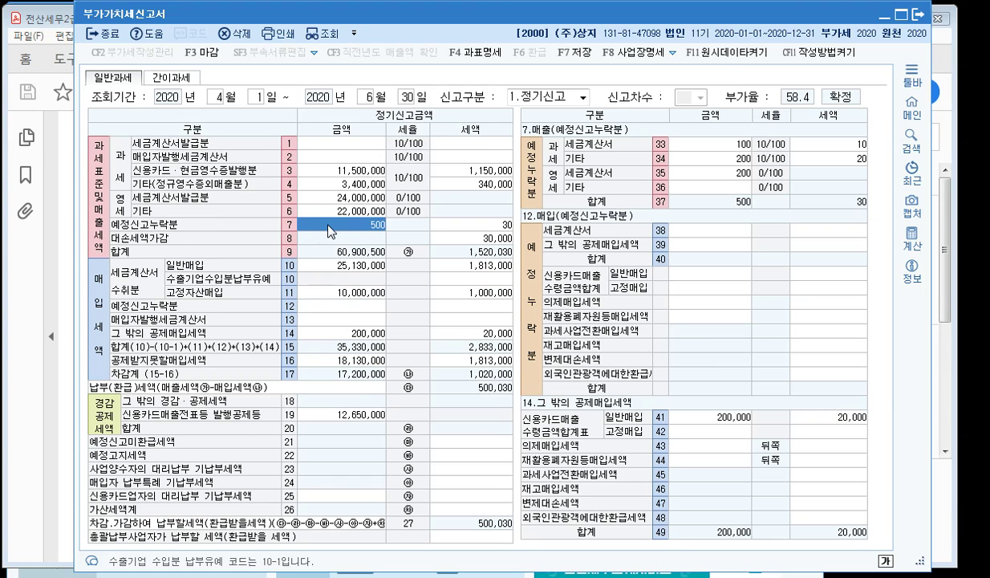
click(334, 308)
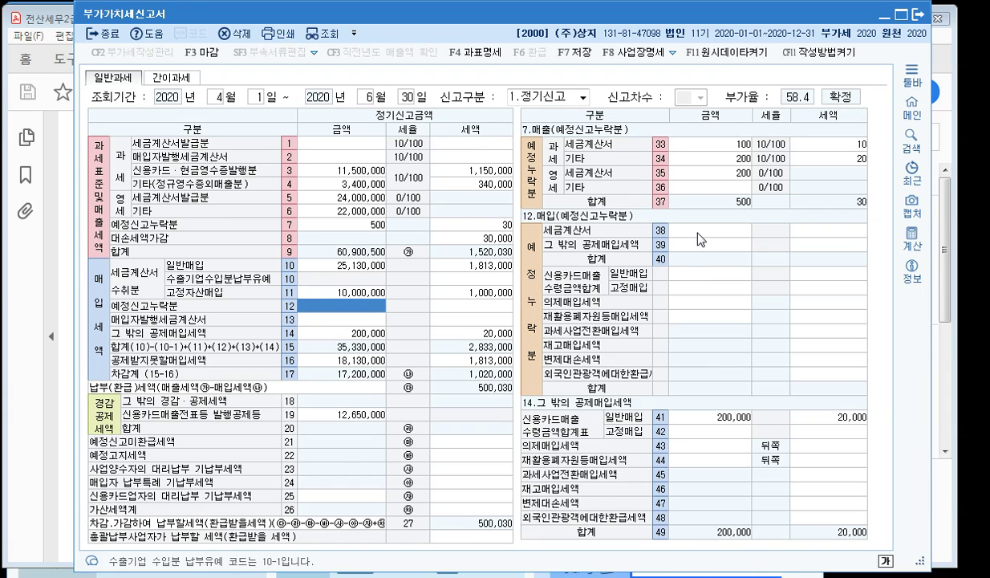
- Examine section 12's omitted tax invoice, other deductible and credit card purchase cells, and relate them to row 12
click(697, 232)
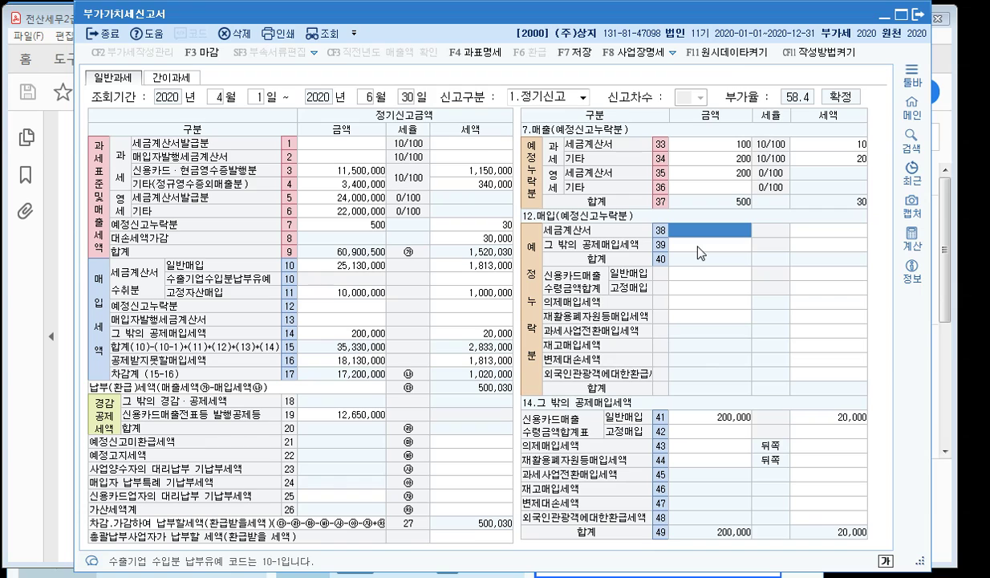
click(697, 245)
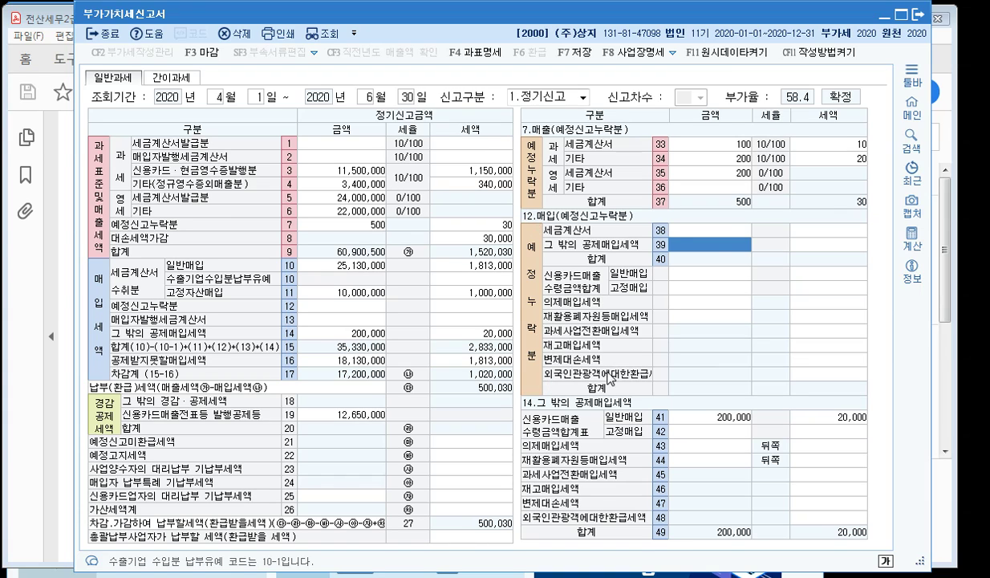
click(695, 234)
click(692, 251)
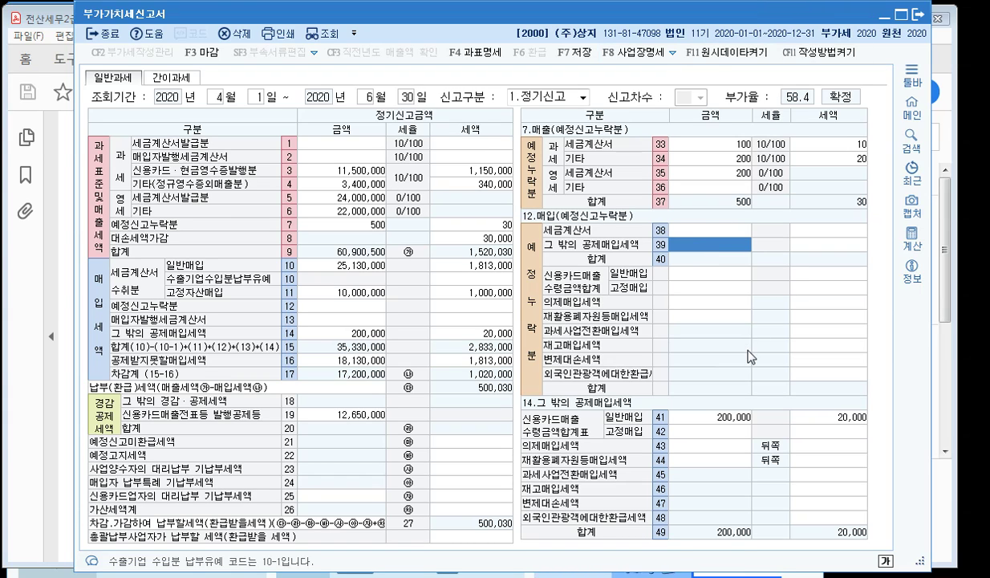
click(697, 274)
click(699, 286)
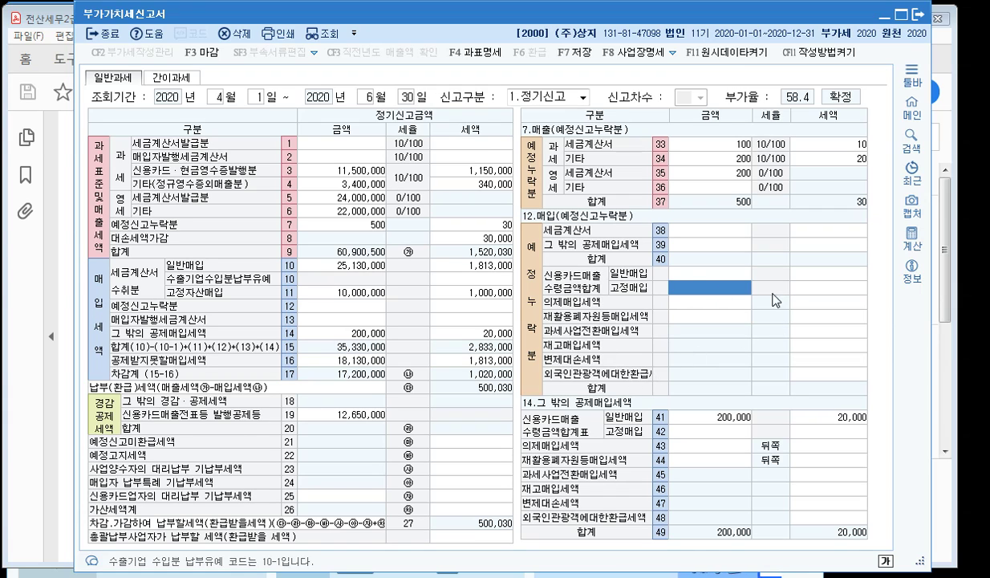
click(691, 277)
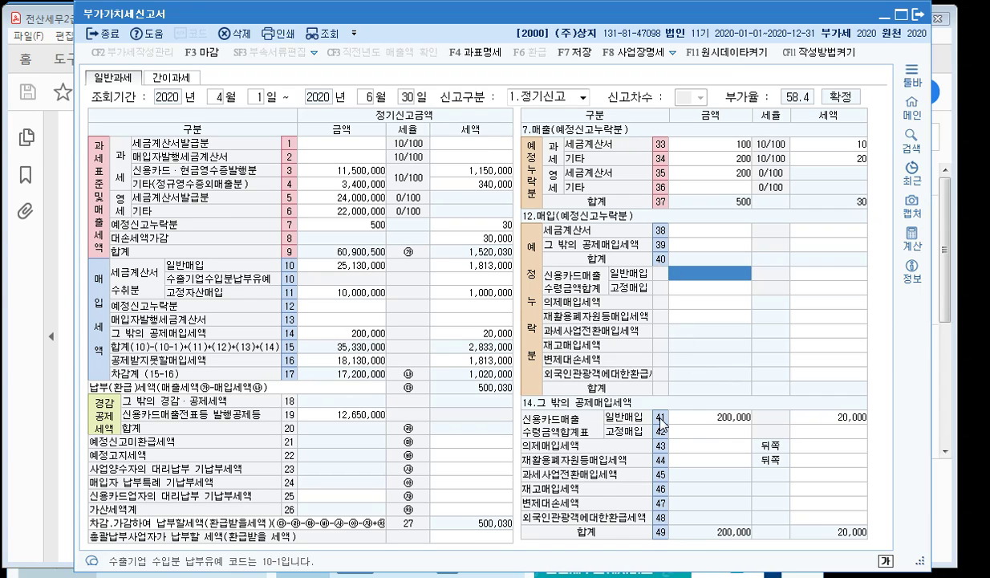
click(692, 287)
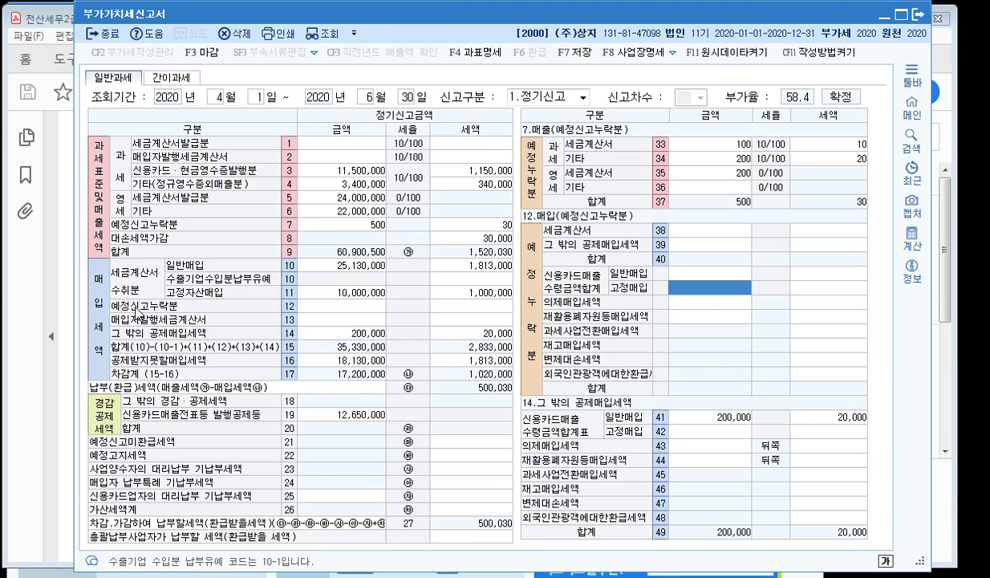
click(305, 307)
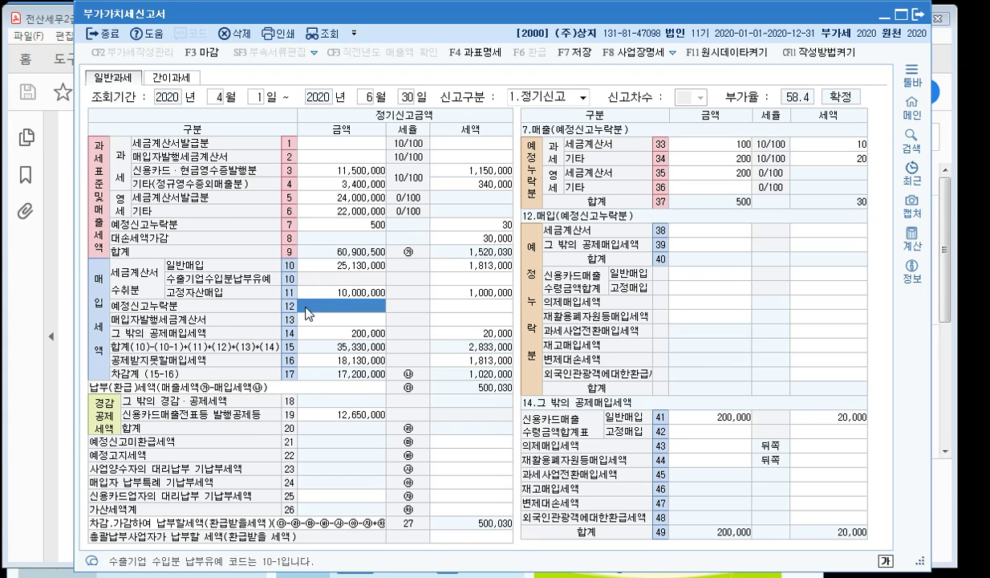
- Compare the buyer-issued tax invoice amount cells for sales in row 2 and purchases in row 13
click(309, 156)
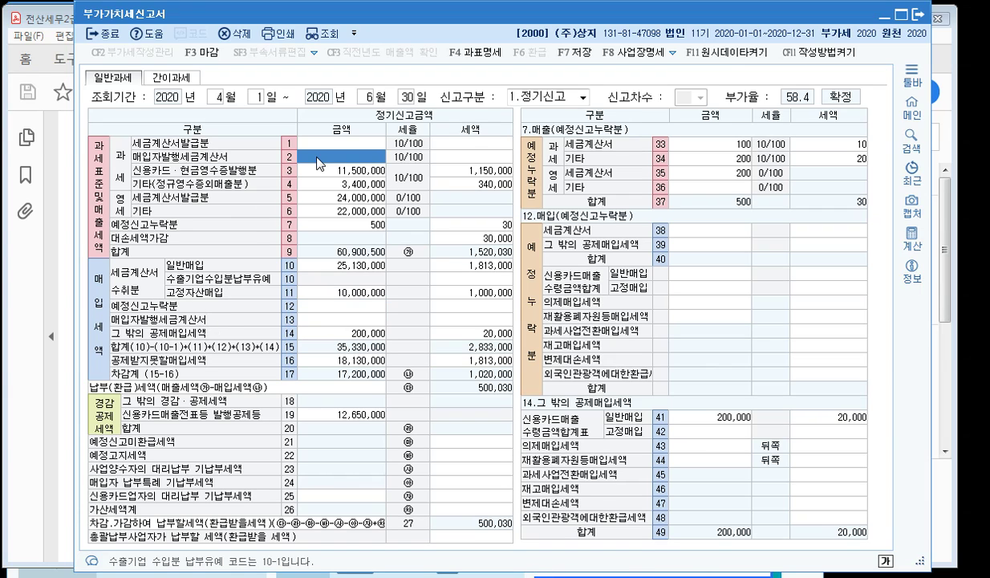
click(315, 321)
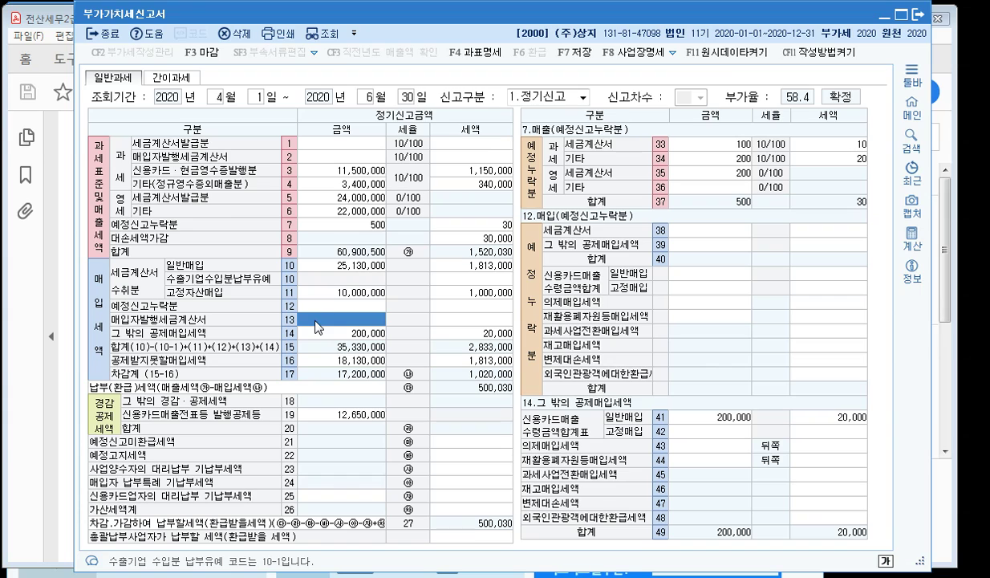
click(337, 159)
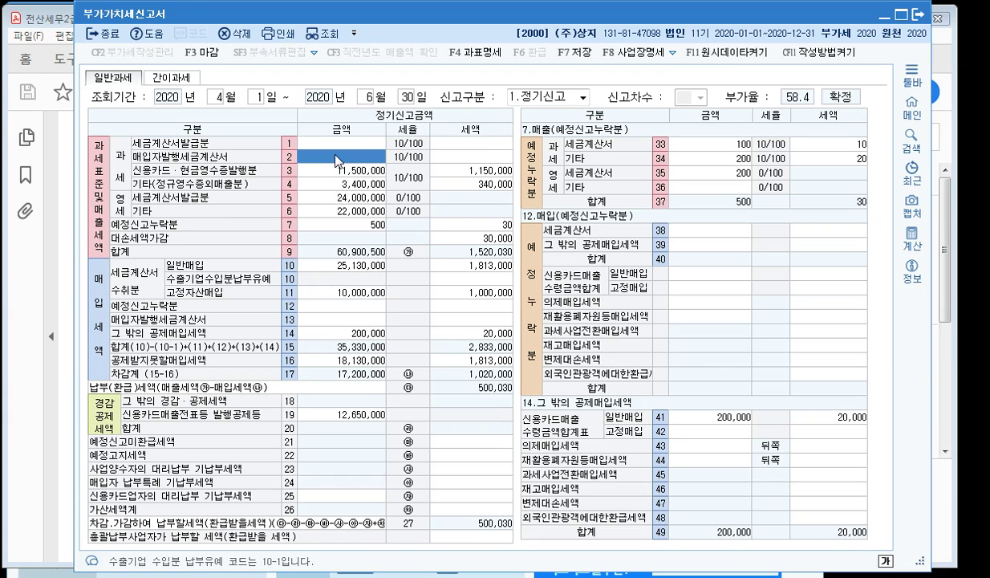
click(318, 319)
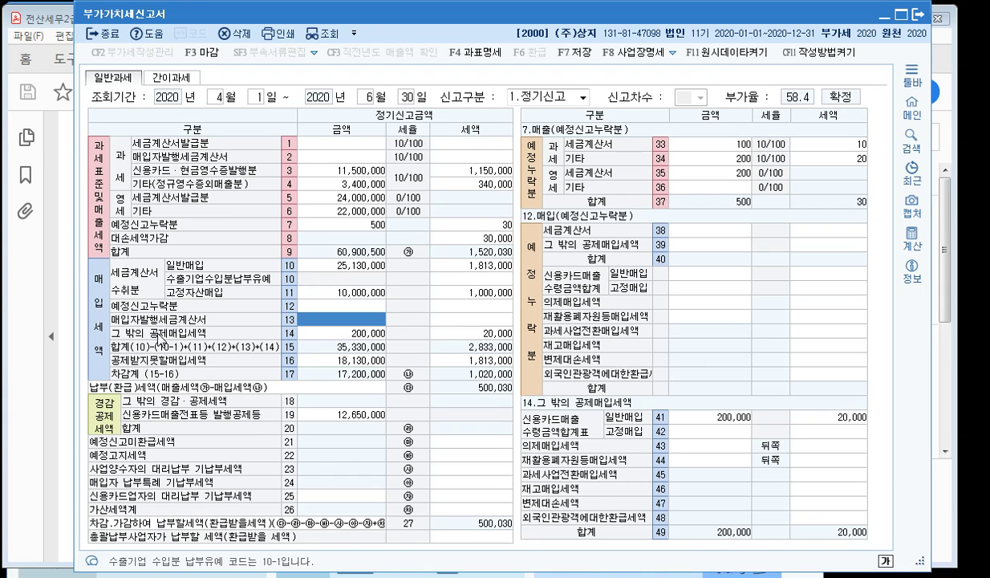
- Relate the other deductible input tax in row 14 to the credit card general and fixed asset purchases in rows 41 and 42
click(328, 336)
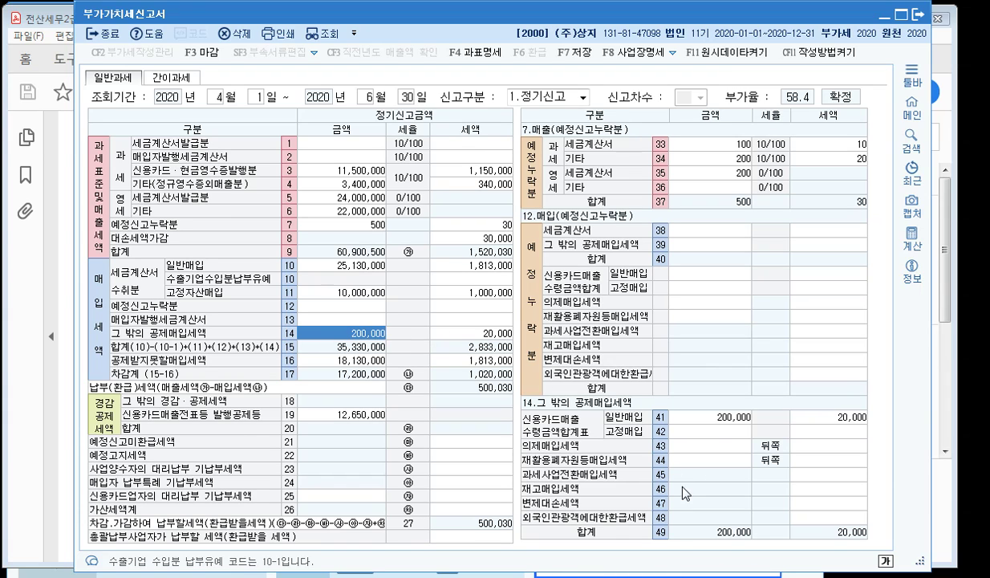
click(685, 419)
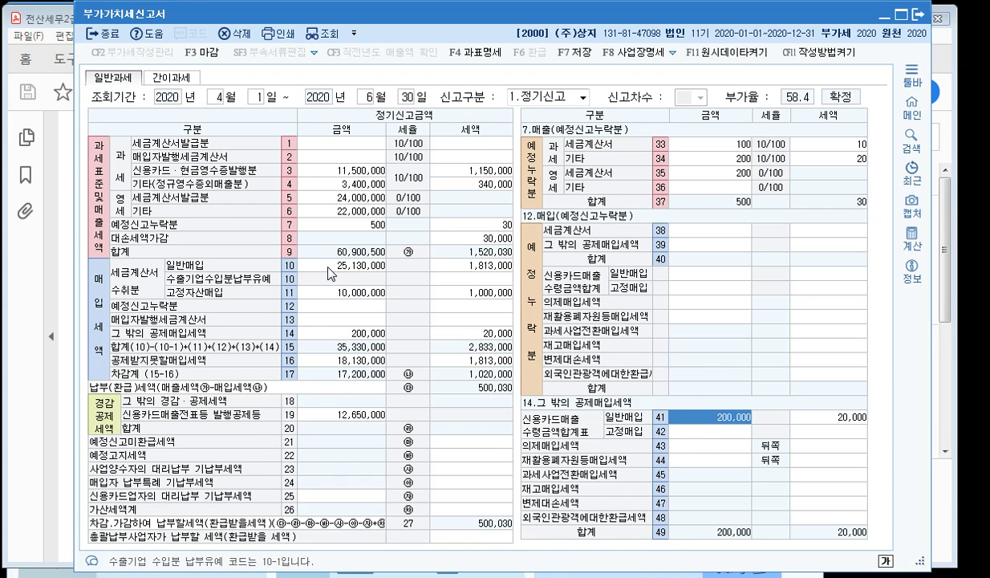
click(699, 433)
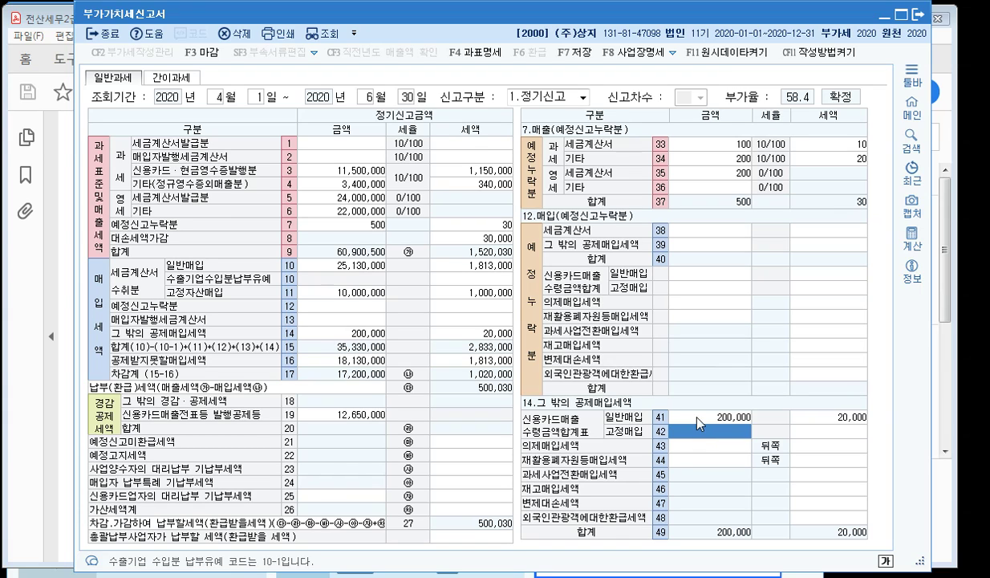
click(699, 421)
click(698, 431)
click(698, 421)
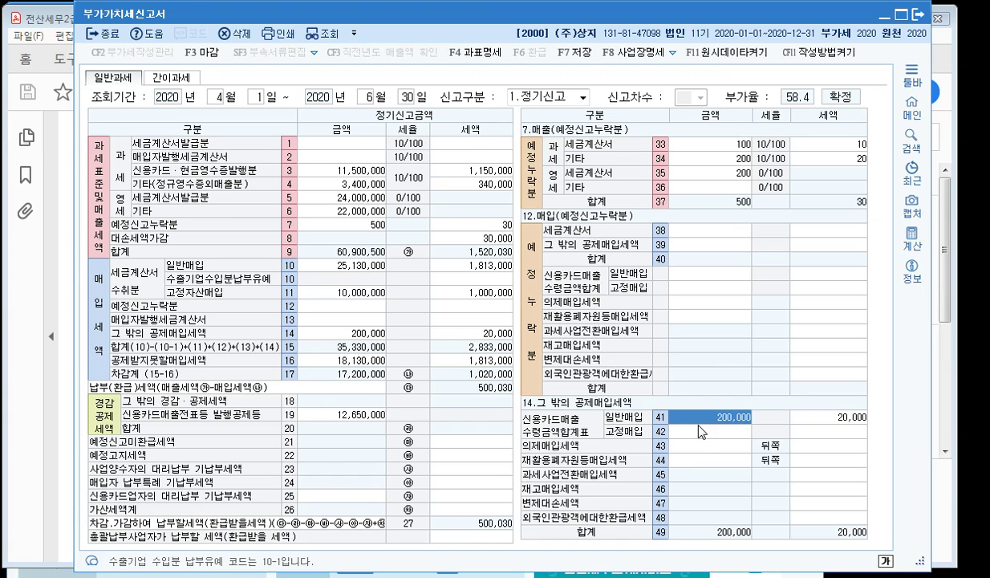
click(702, 432)
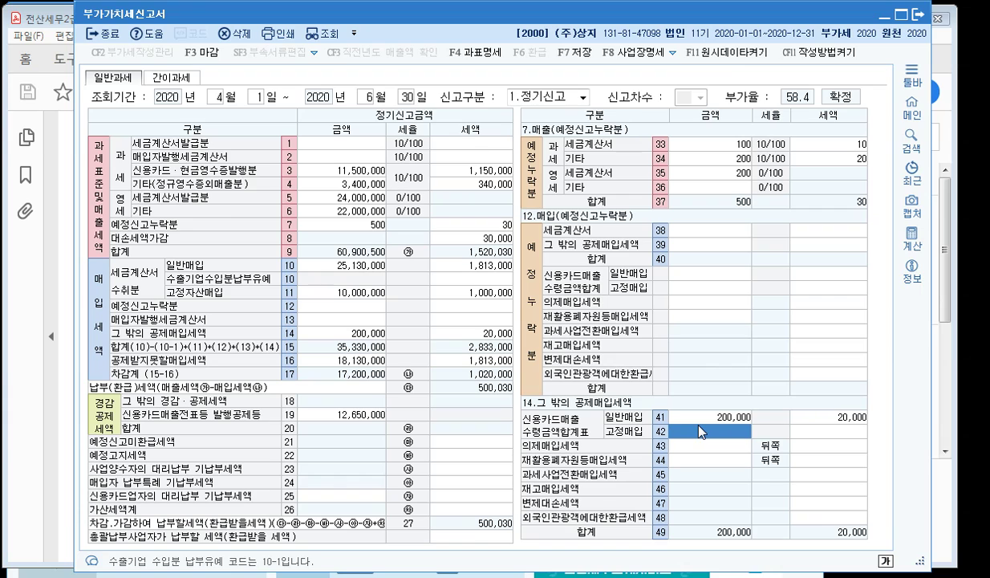
- Contrast the tax invoice purchases in rows 10 and 11 with row 14 and its credit card purchase rows 41 and 42
click(363, 266)
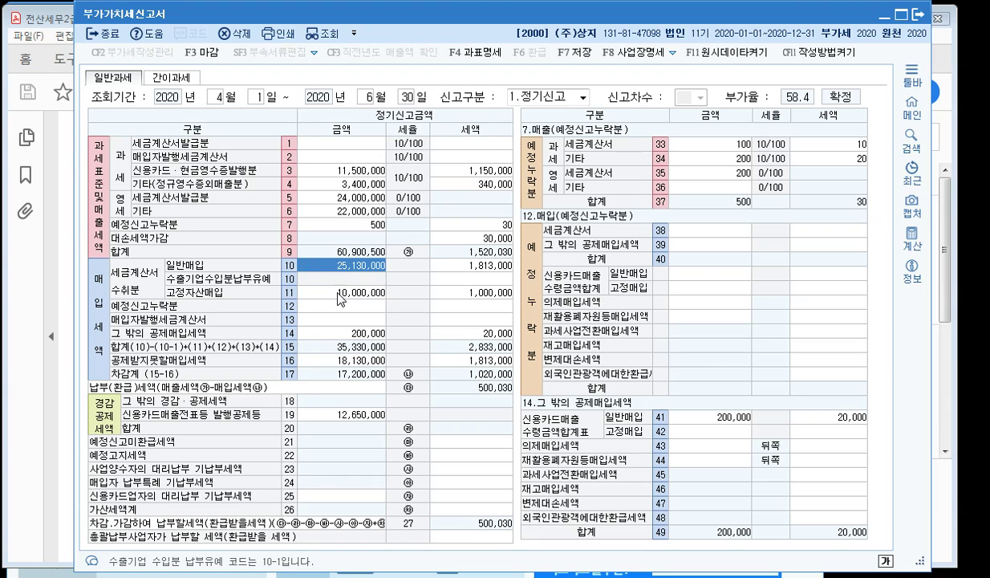
click(337, 293)
click(341, 265)
click(343, 297)
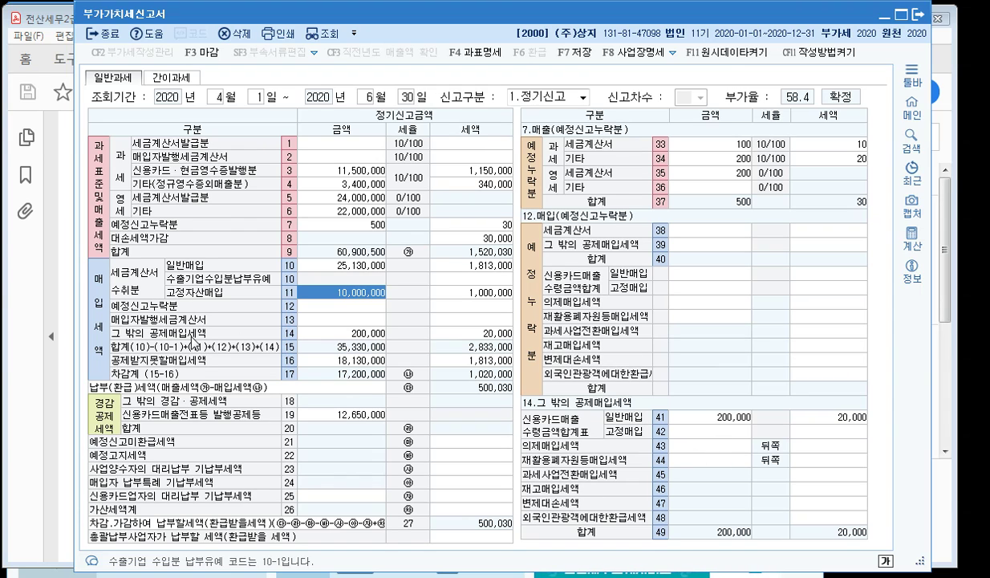
click(337, 334)
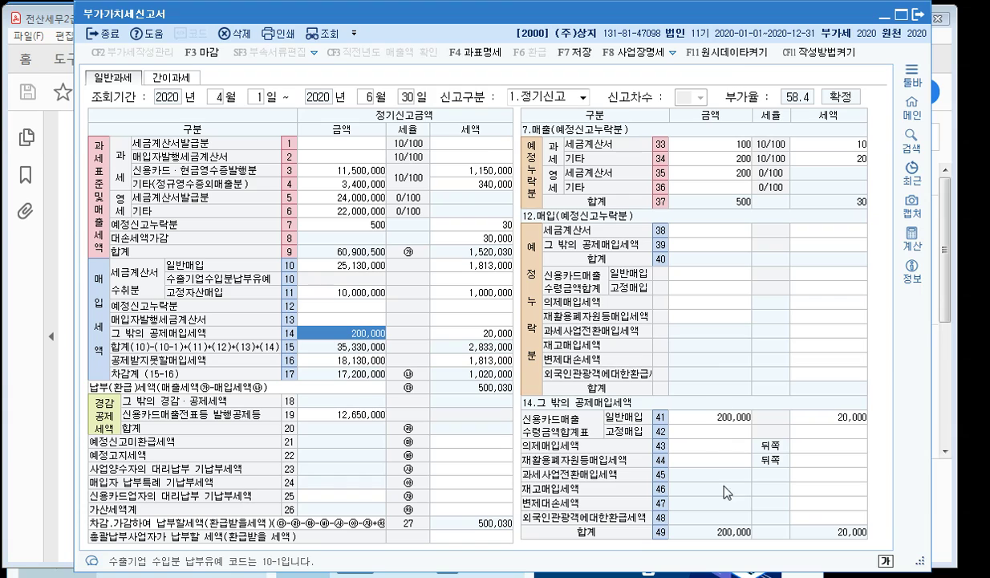
click(713, 418)
click(702, 432)
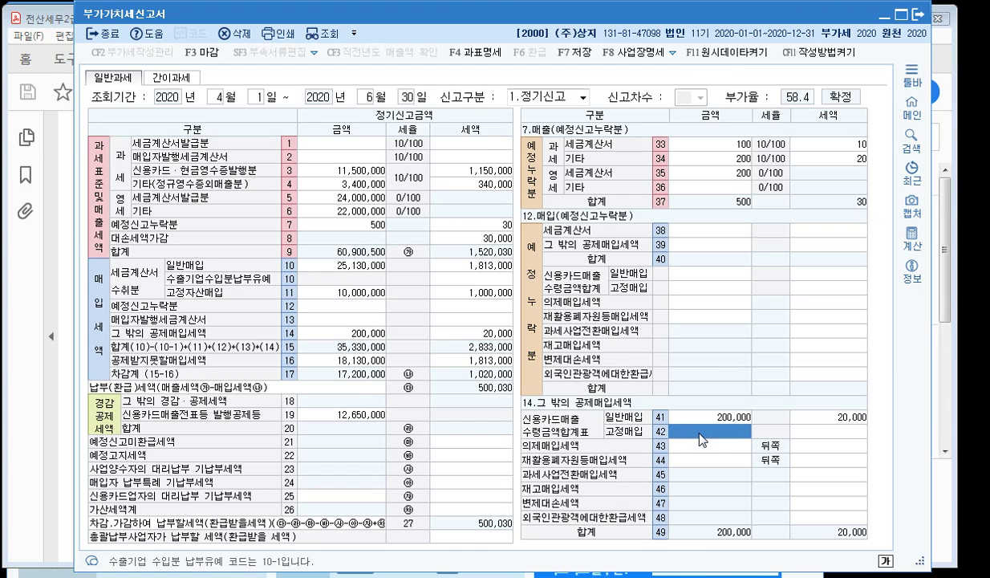
click(701, 420)
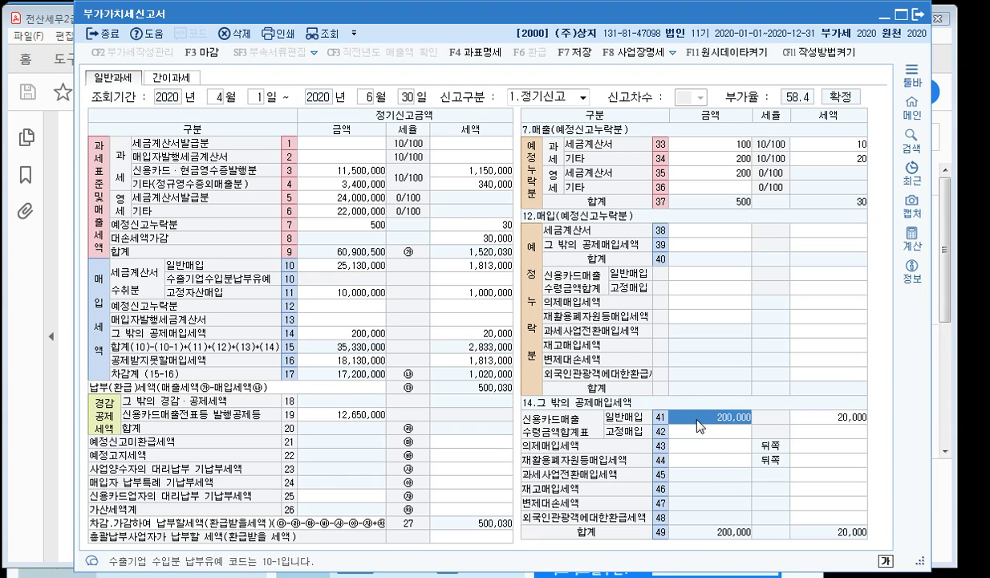
click(698, 432)
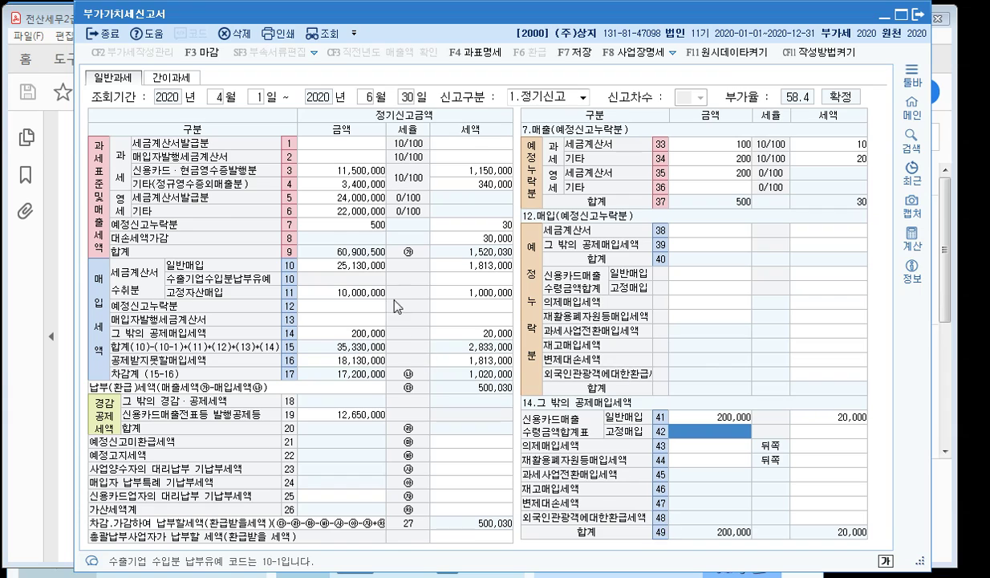
- Relate other deductible input tax in row 14 to deemed input tax in row 43, recycled scrap in row 44 and taxable business conversion in row 45
click(695, 461)
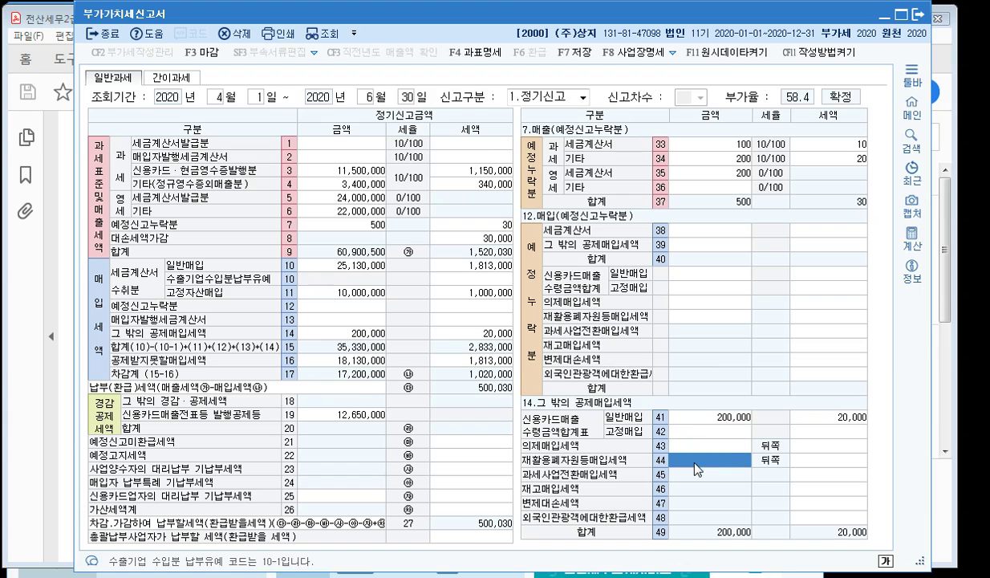
click(810, 464)
key(Down)
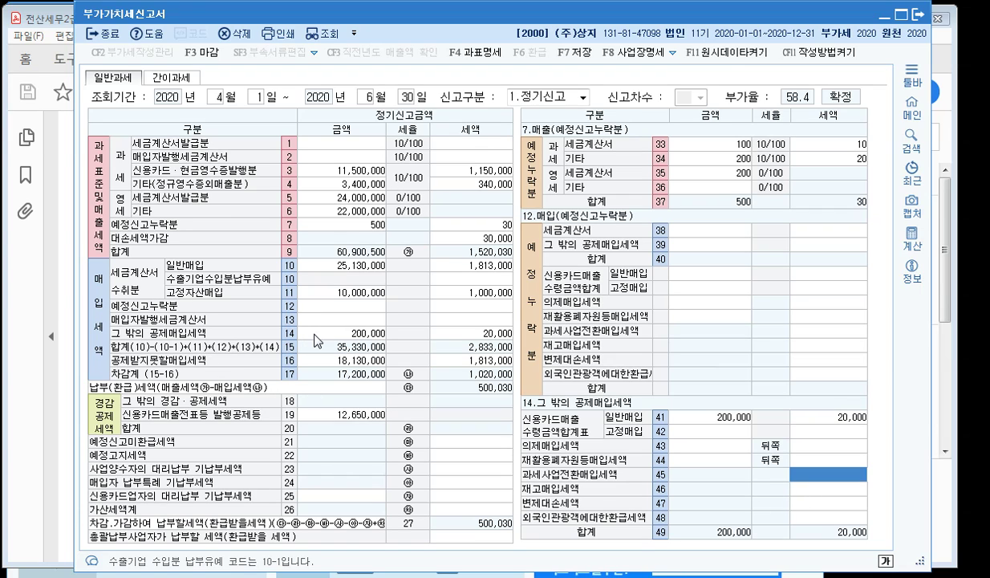
click(315, 334)
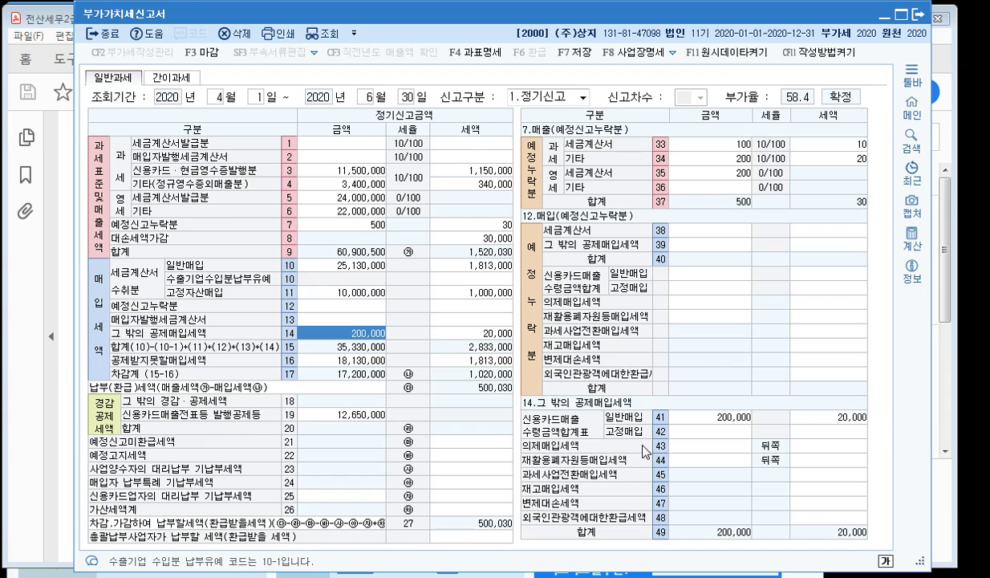
click(686, 447)
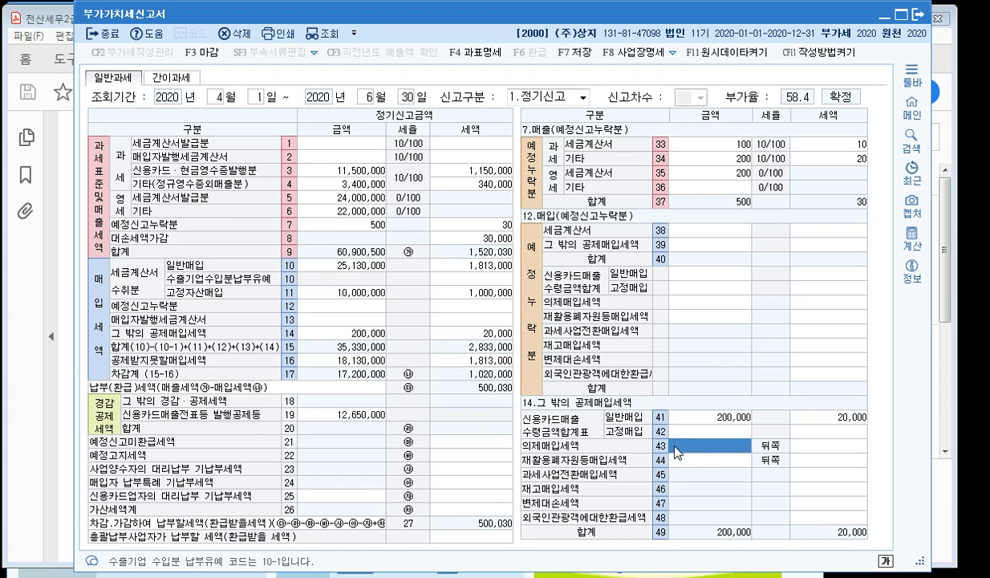
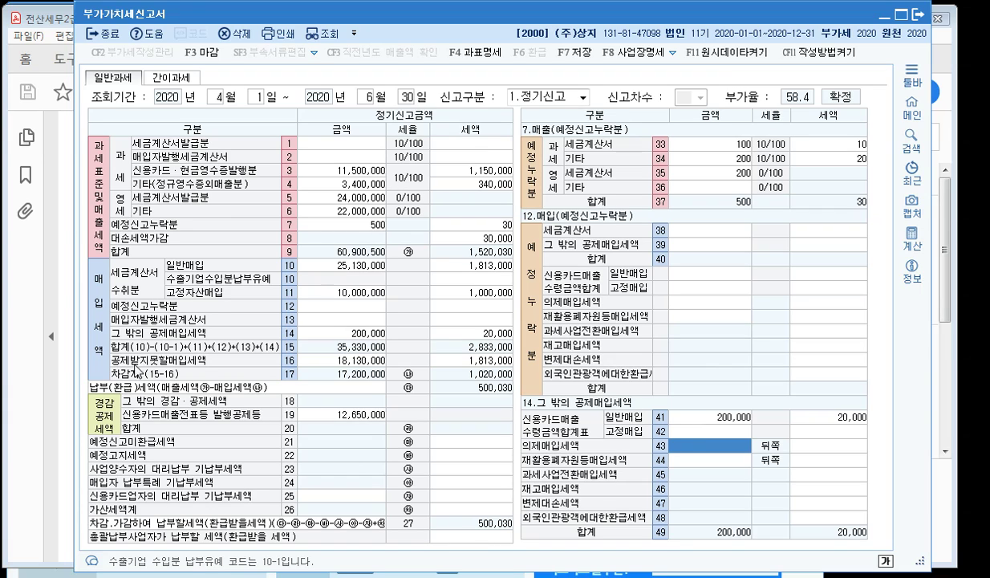
click(314, 335)
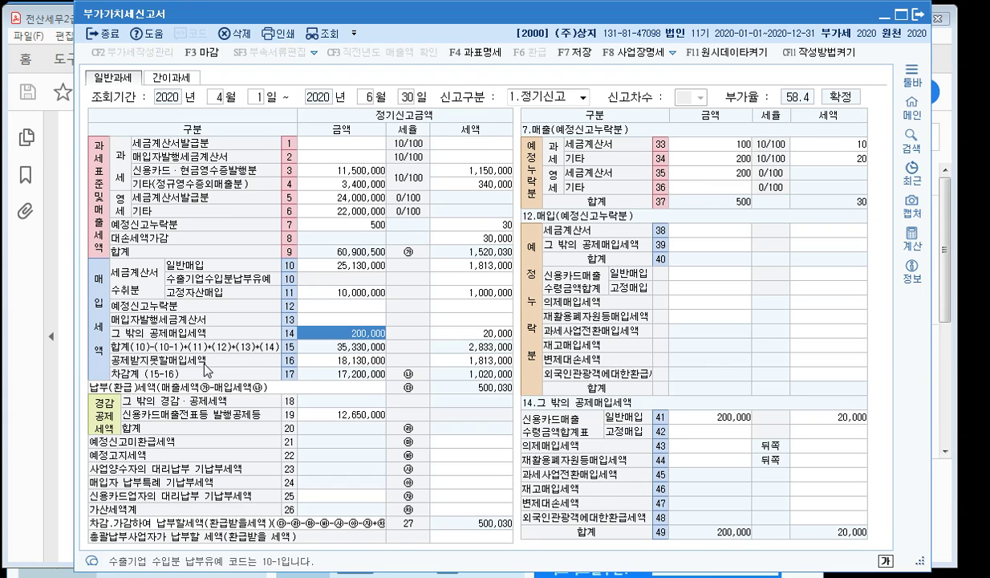
- Examine non-deductible input tax in row 16 with its detail rows 51 for exempt-business common input tax and 52 for bad debt tax
click(341, 361)
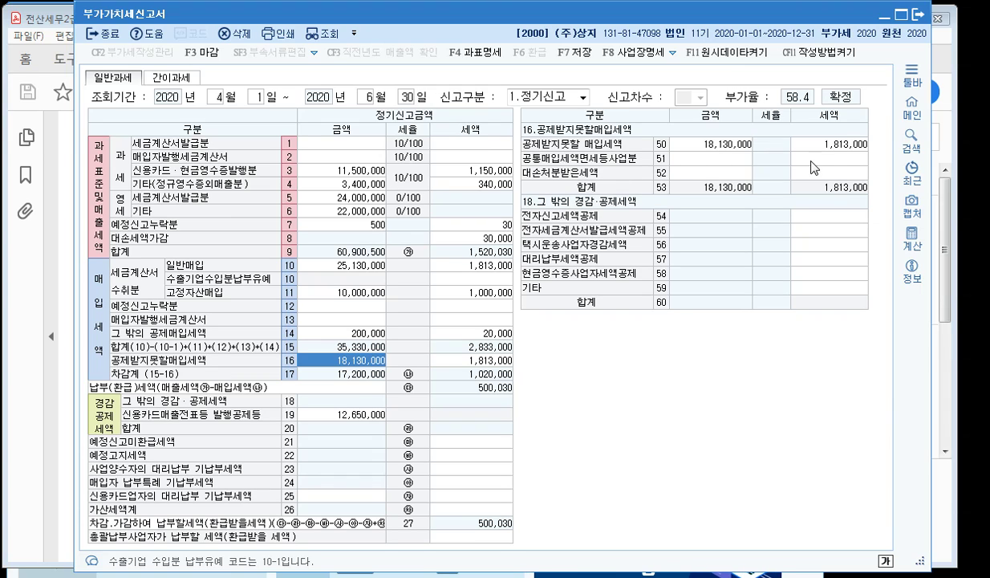
click(681, 157)
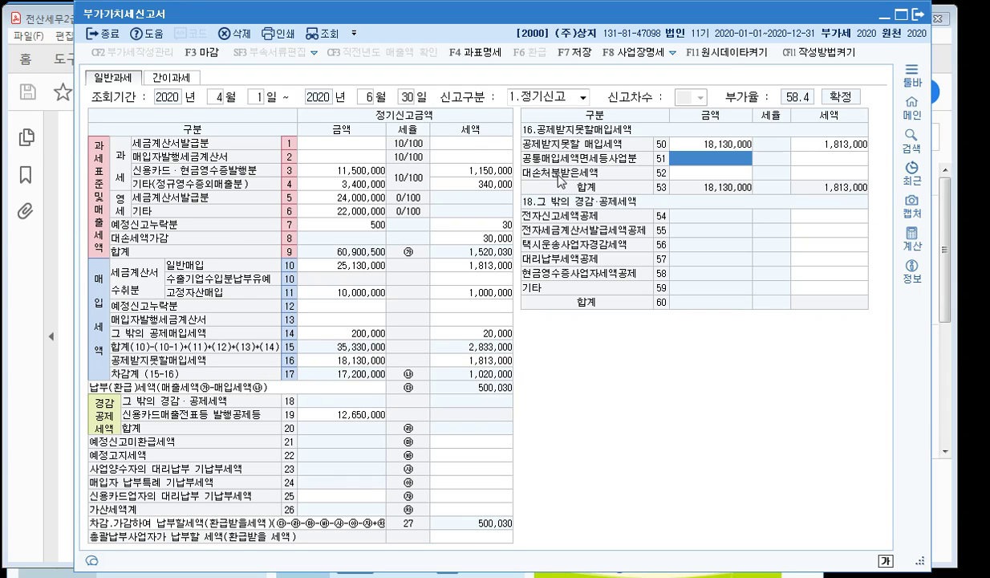
click(686, 174)
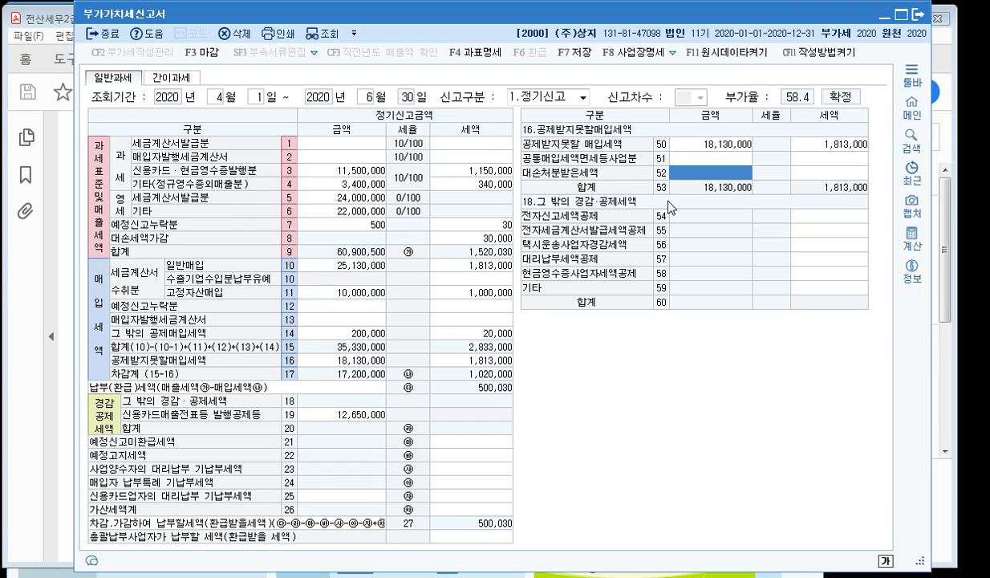
click(321, 360)
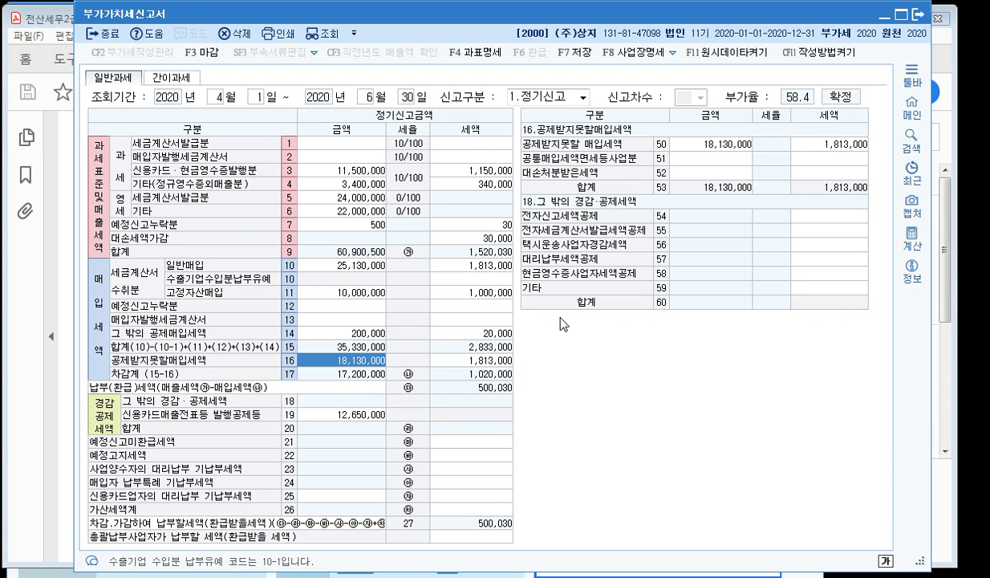
- Examine the tax cells of section 18's other reductions and credits, from electronic filing in row 54 through other in row 59
click(812, 223)
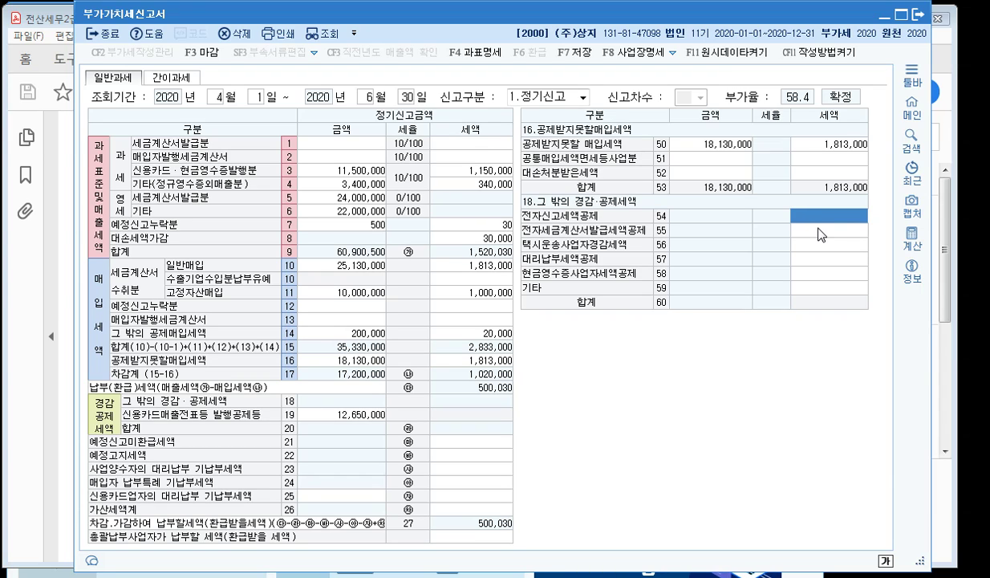
click(819, 230)
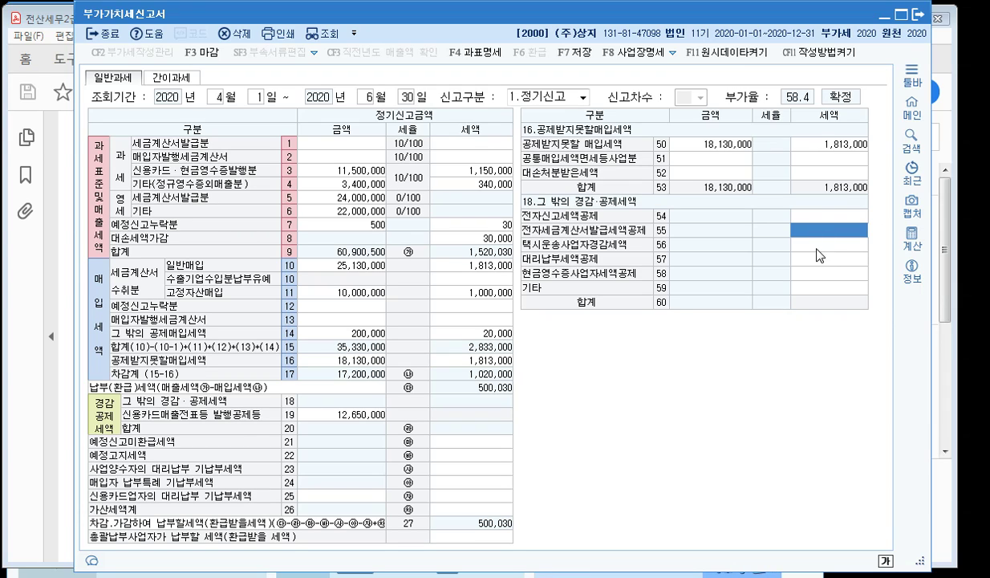
click(819, 247)
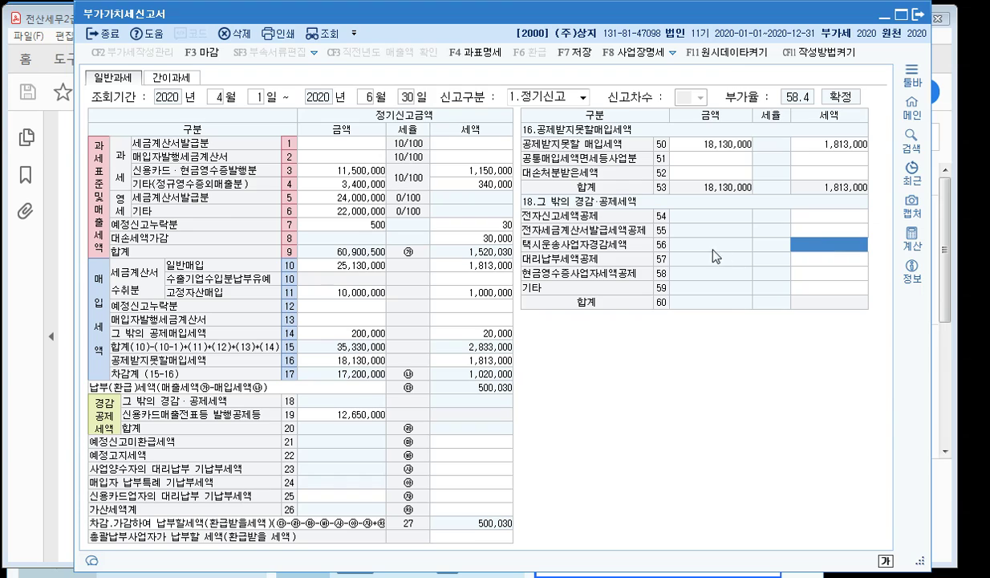
click(810, 268)
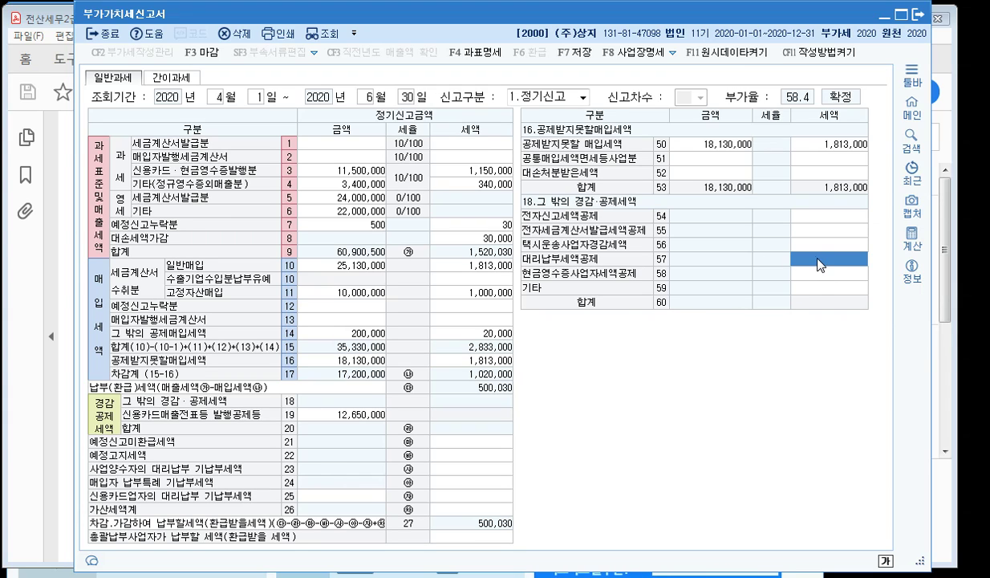
click(812, 278)
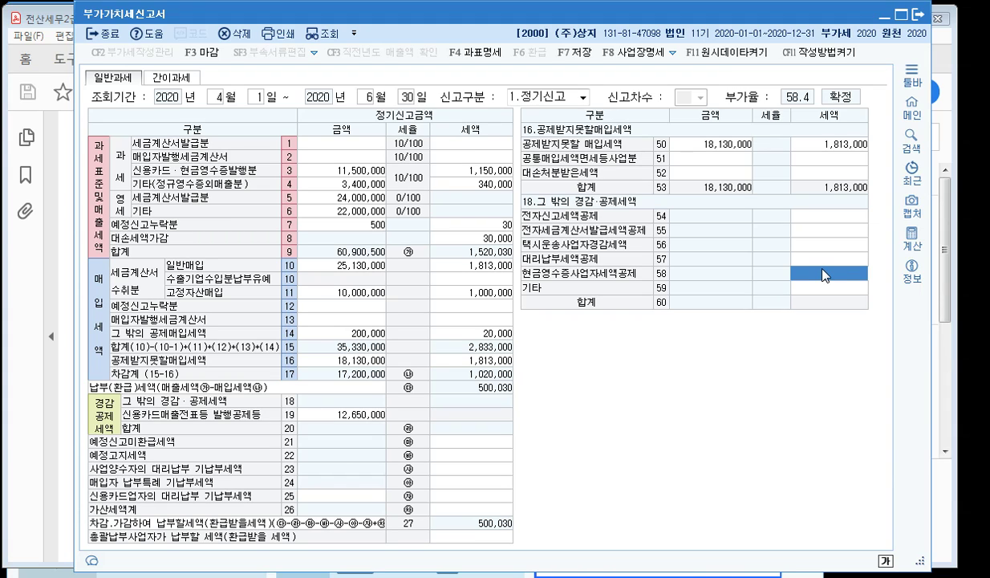
click(799, 230)
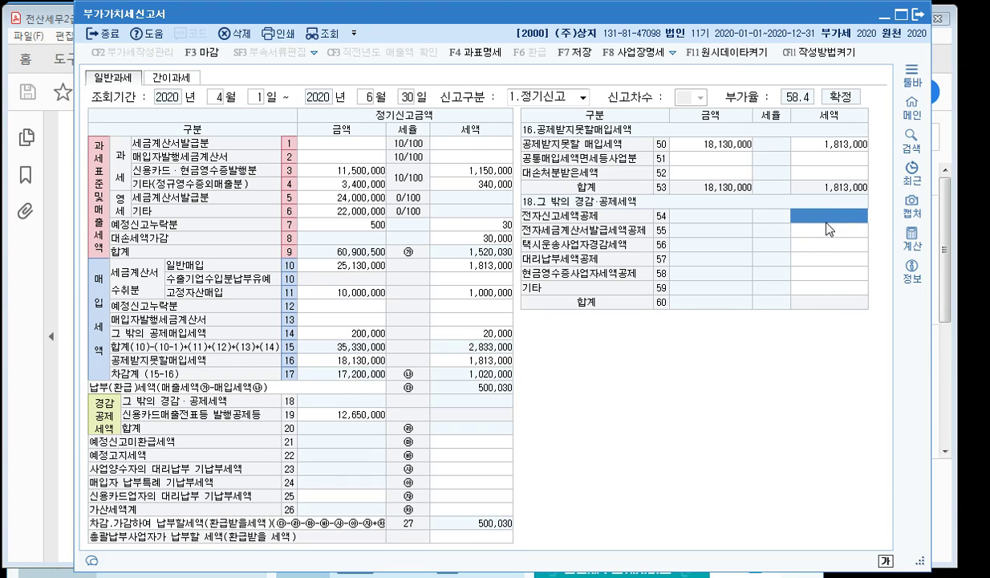
click(820, 246)
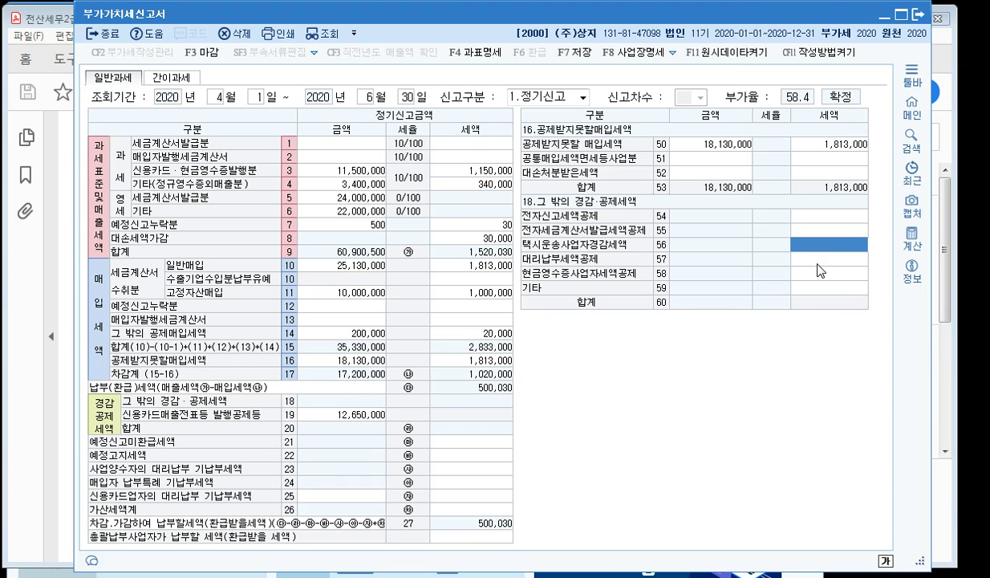
click(821, 259)
click(819, 277)
click(791, 285)
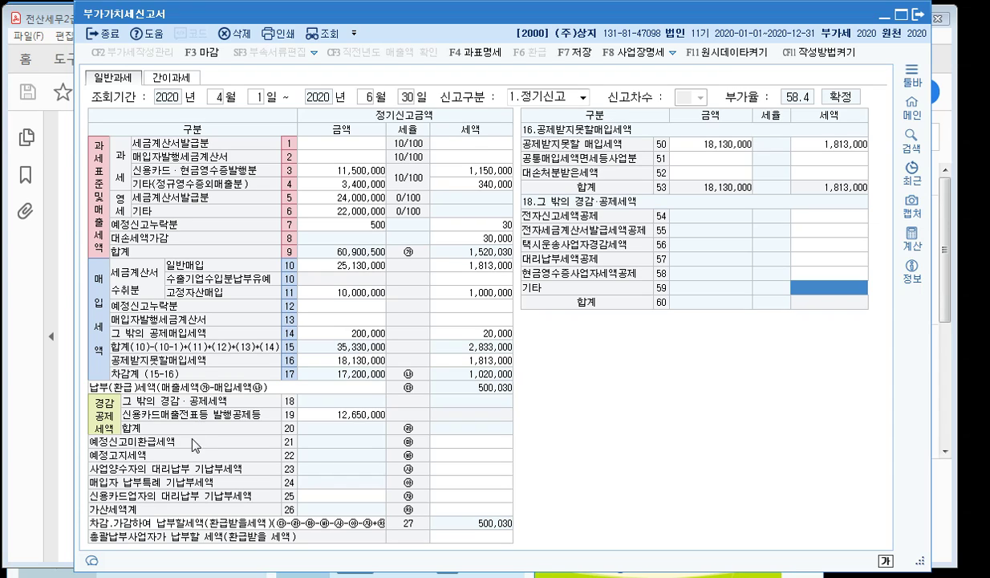
- Review the credit card sales slip deduction in row 19 and the unrefunded, notified and prepaid tax cells in rows 21 to 25
click(350, 414)
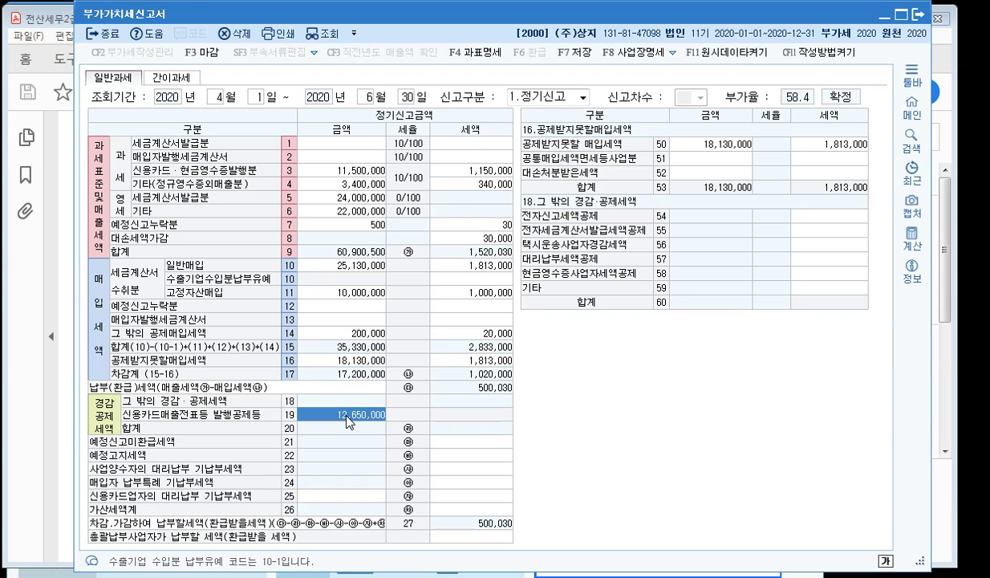
click(472, 446)
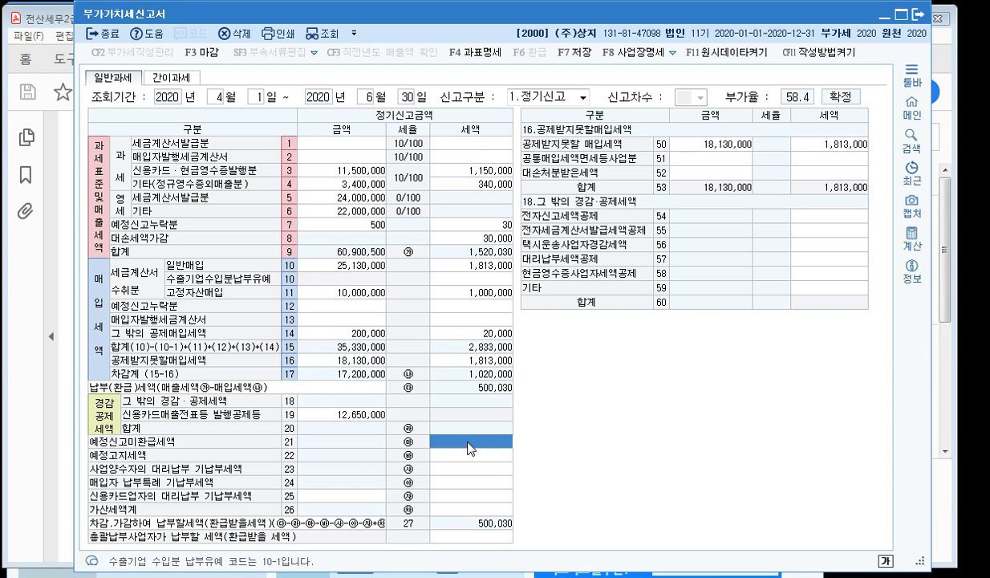
click(456, 457)
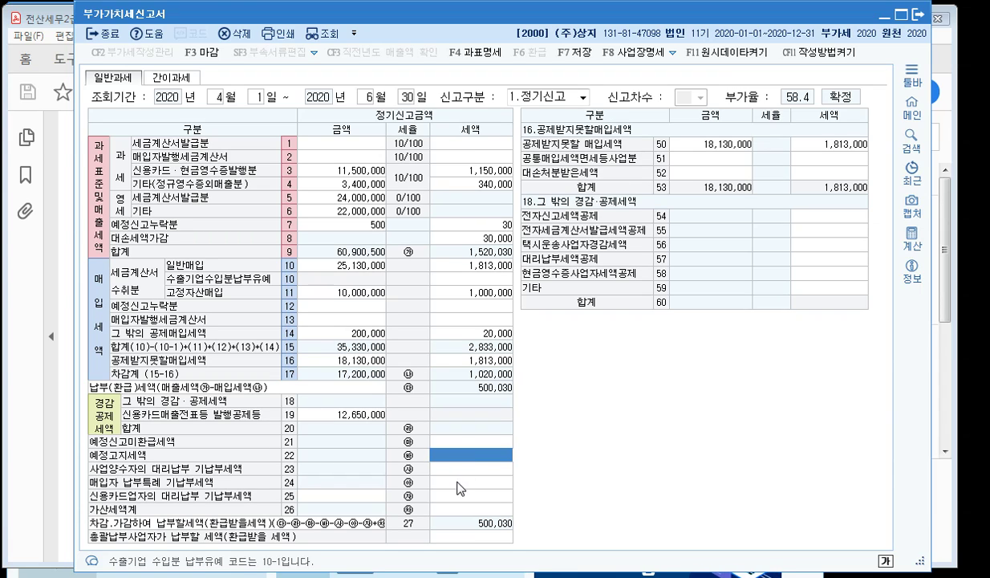
click(461, 471)
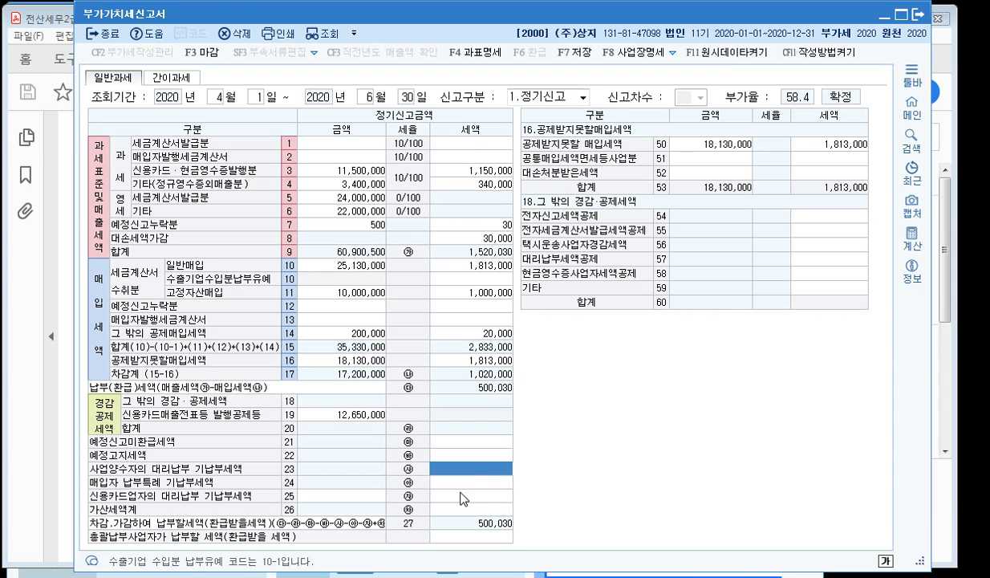
click(471, 484)
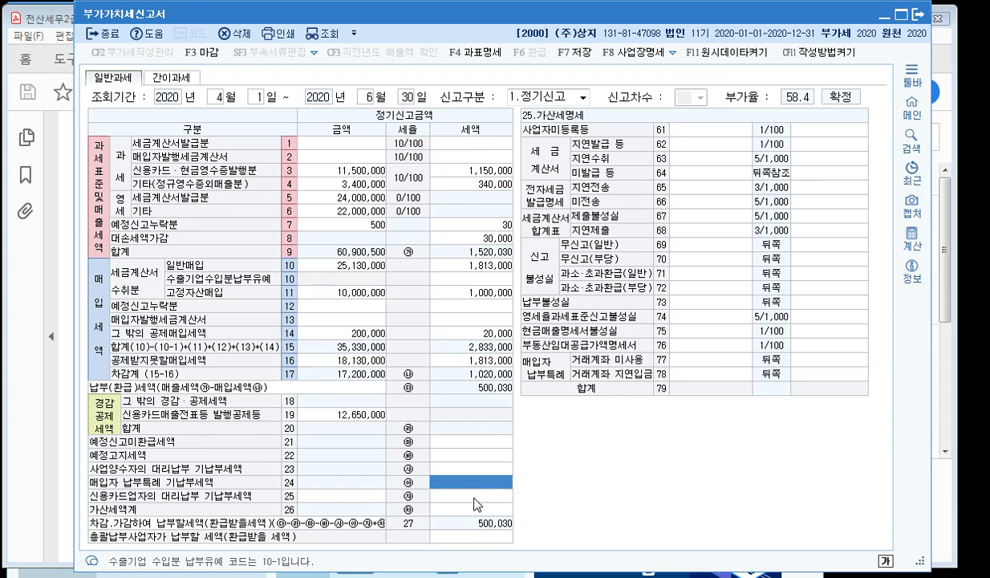
click(473, 496)
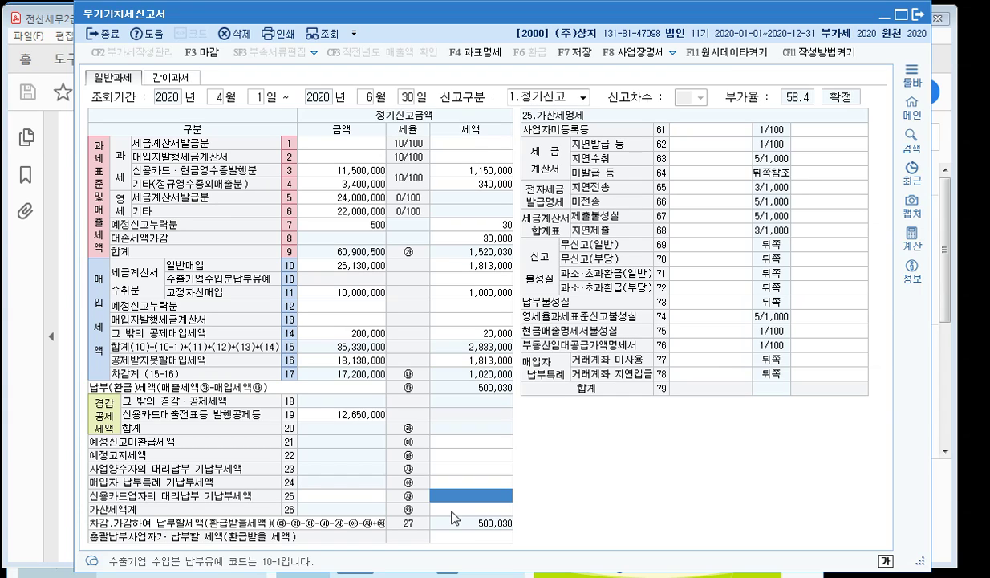
- Examine penalty tax in row 26 with its section 25 details for unregistered business in row 61 and tax invoice faults in rows 62 to 64
click(435, 509)
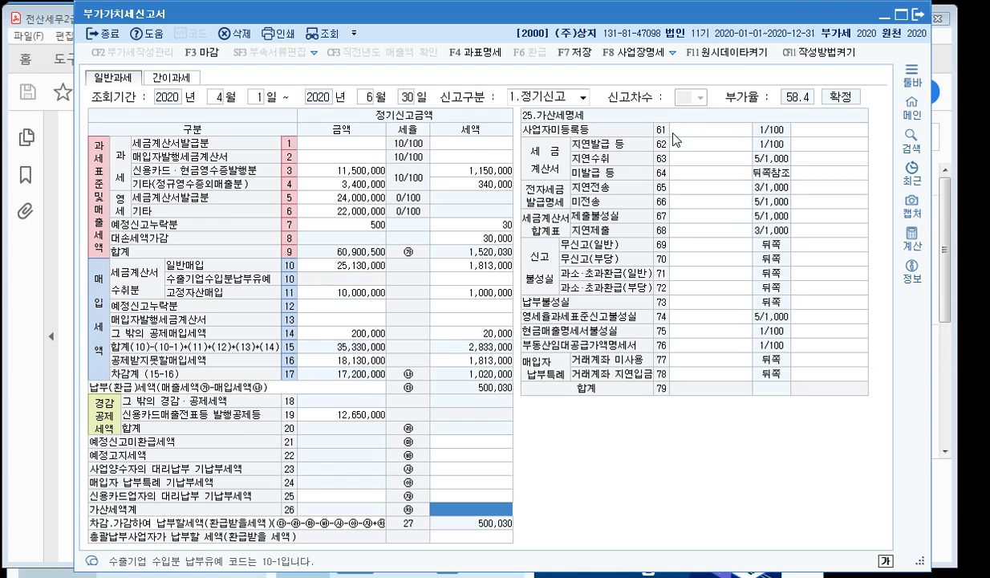
click(718, 129)
click(693, 147)
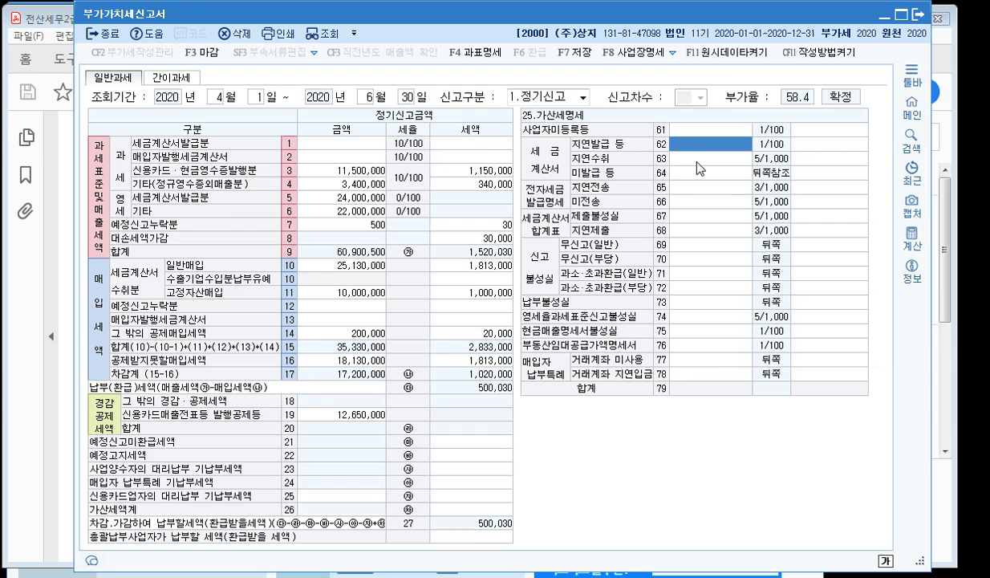
click(697, 159)
click(695, 130)
click(696, 146)
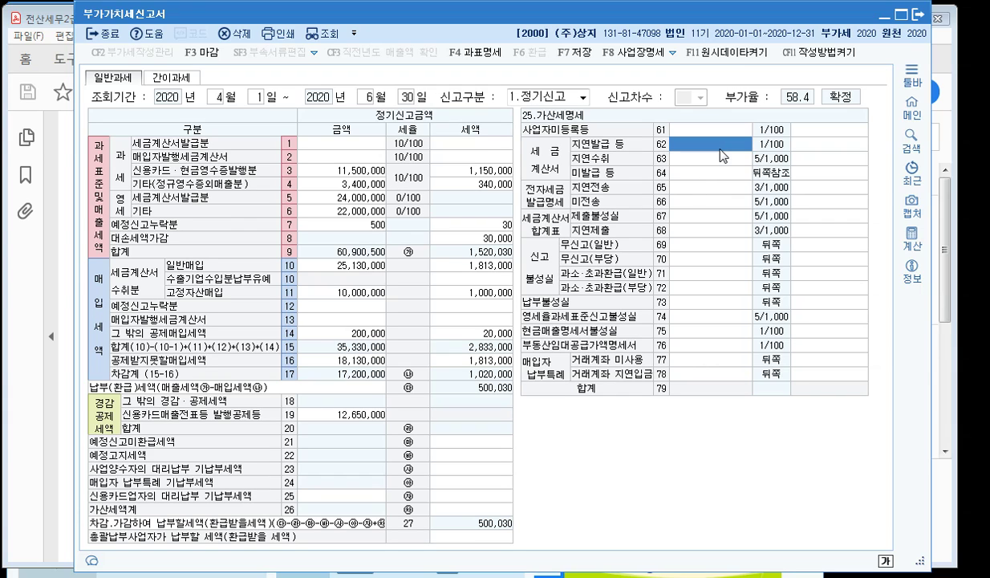
click(718, 172)
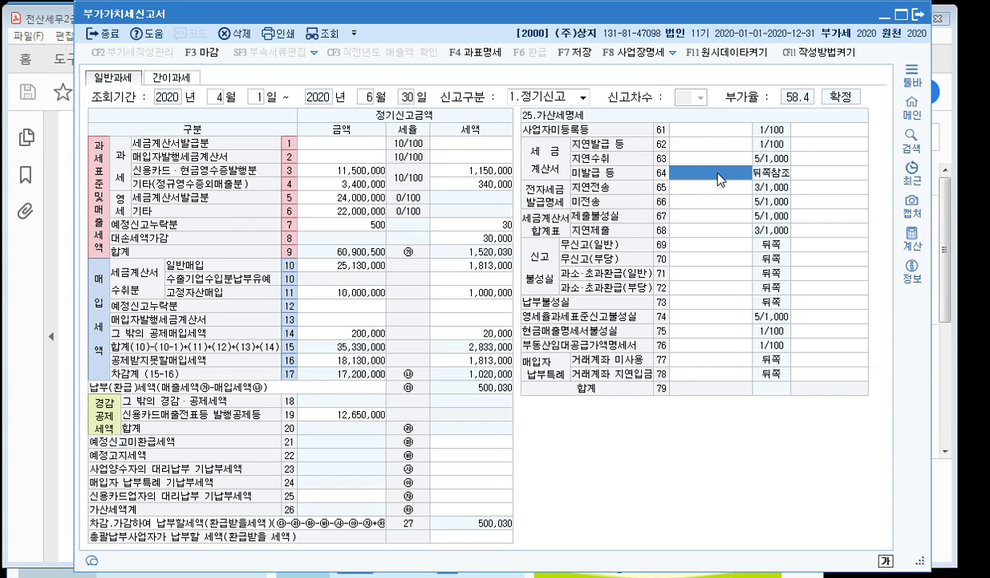
click(471, 510)
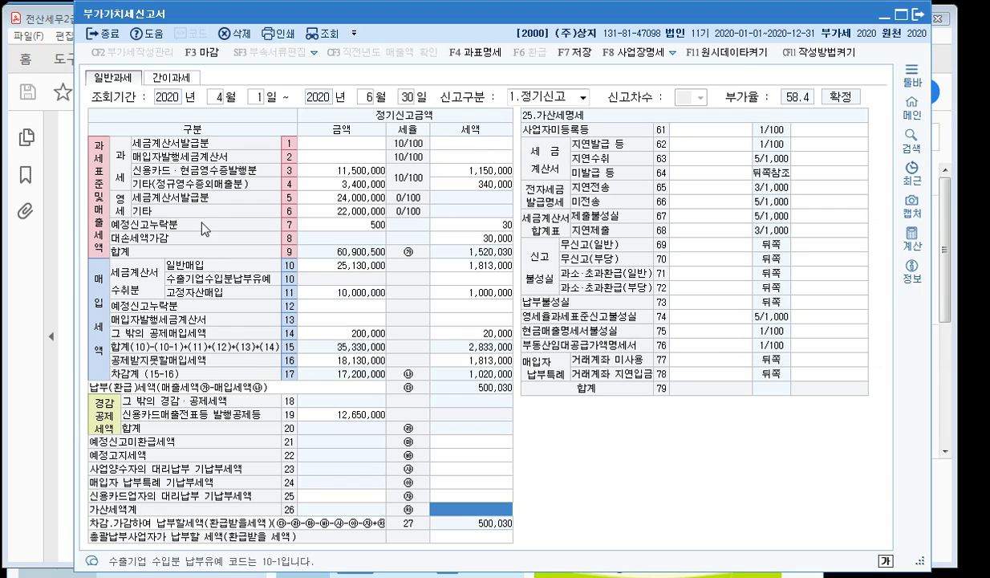
- Recap the sales amounts in rows 1, 3, 4 and 6 and the tax invoice purchase amounts in rows 10 and 11
click(327, 147)
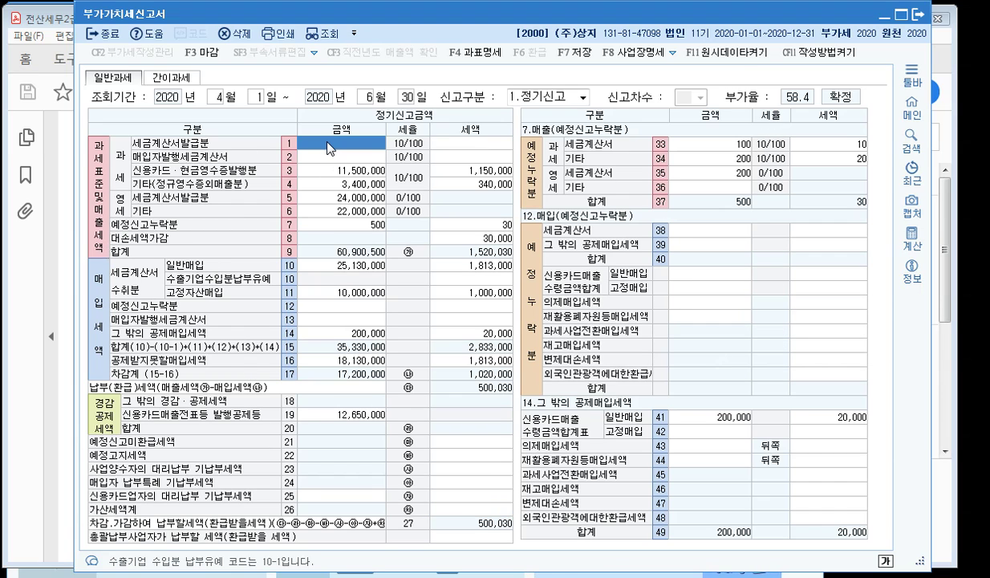
click(332, 170)
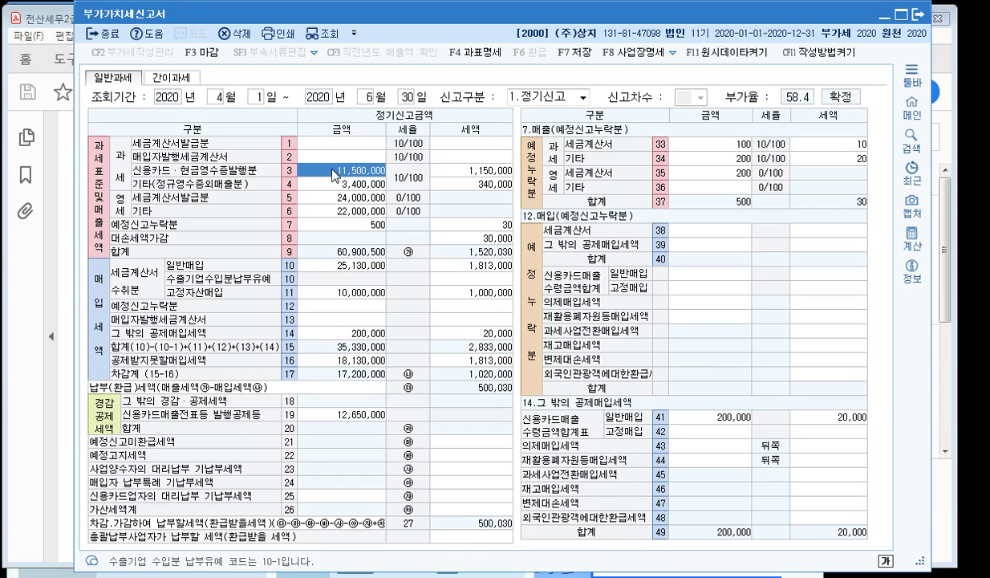
key(Down)
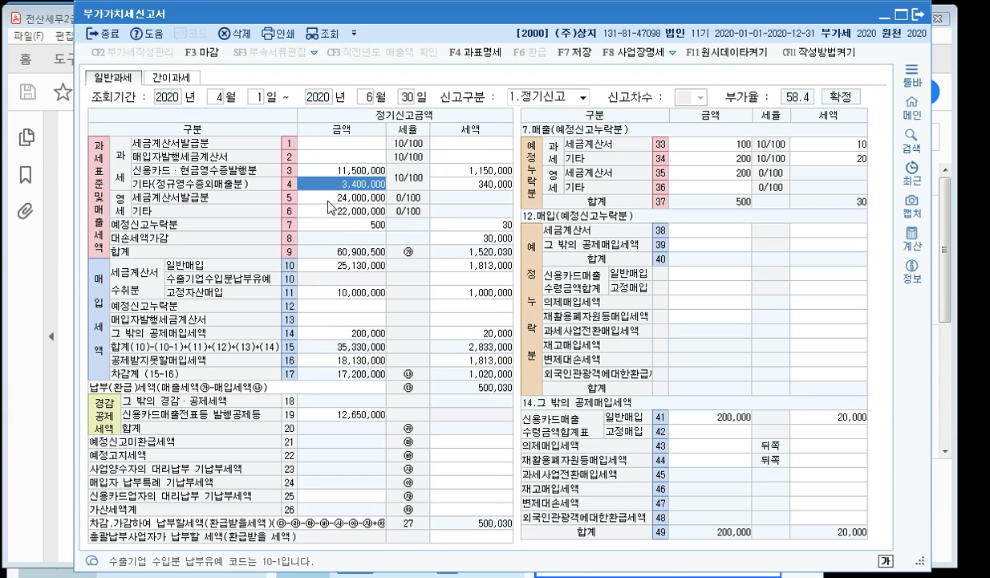
click(326, 209)
click(326, 212)
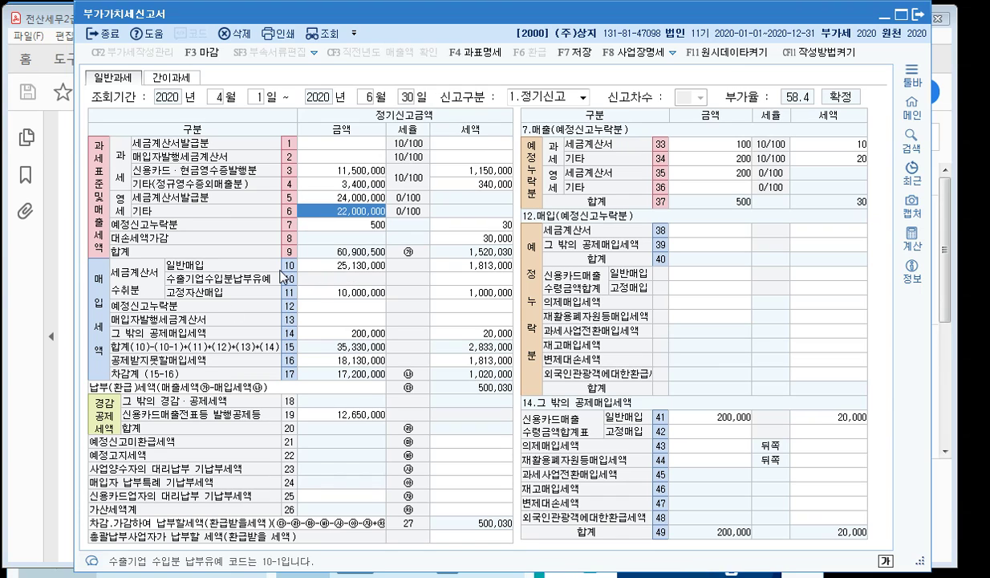
click(353, 272)
click(335, 296)
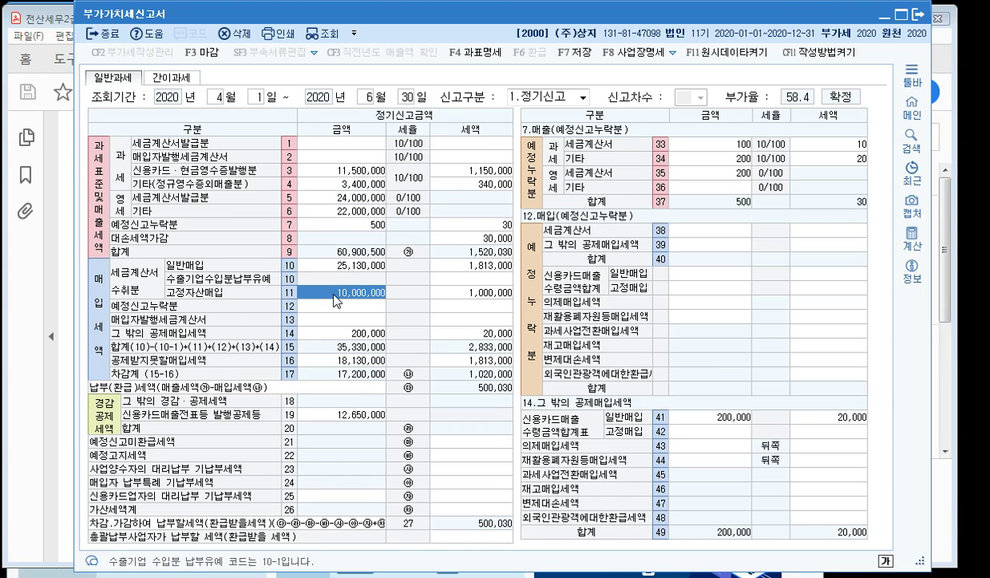
click(342, 270)
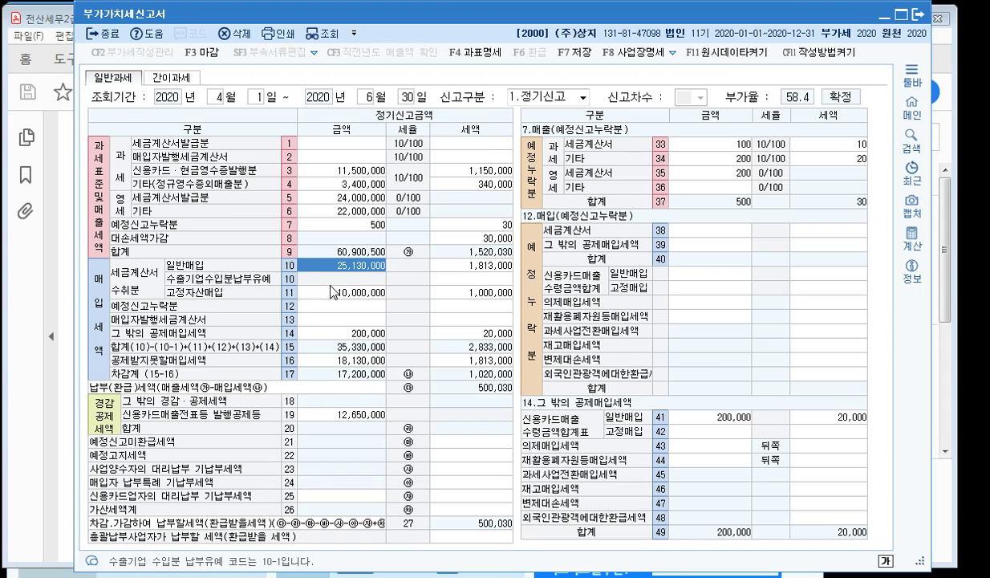
- Recap the purchase amounts in rows 10, 11 and 14 and the non-deductible input tax in row 16 with its section 16 details
click(332, 292)
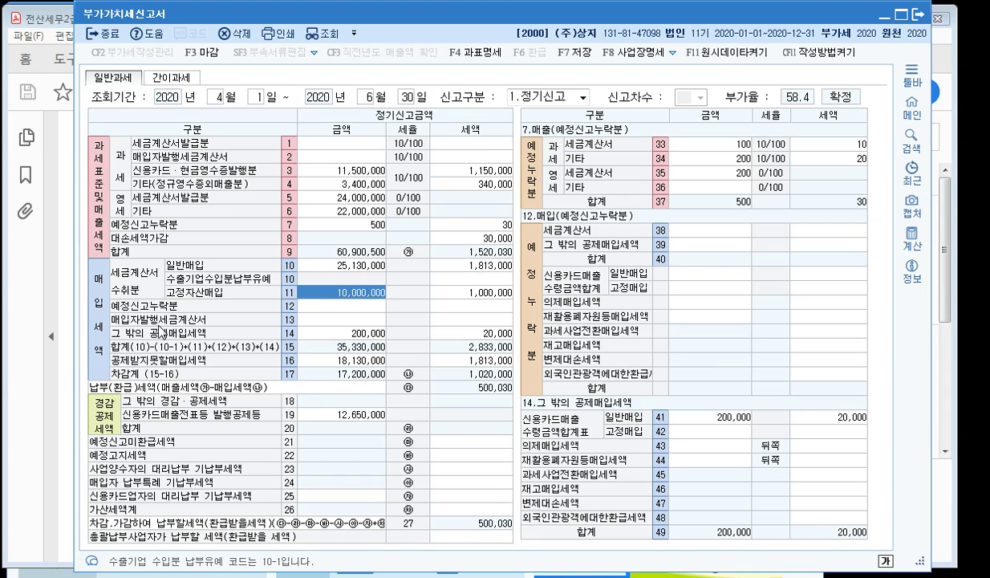
click(339, 333)
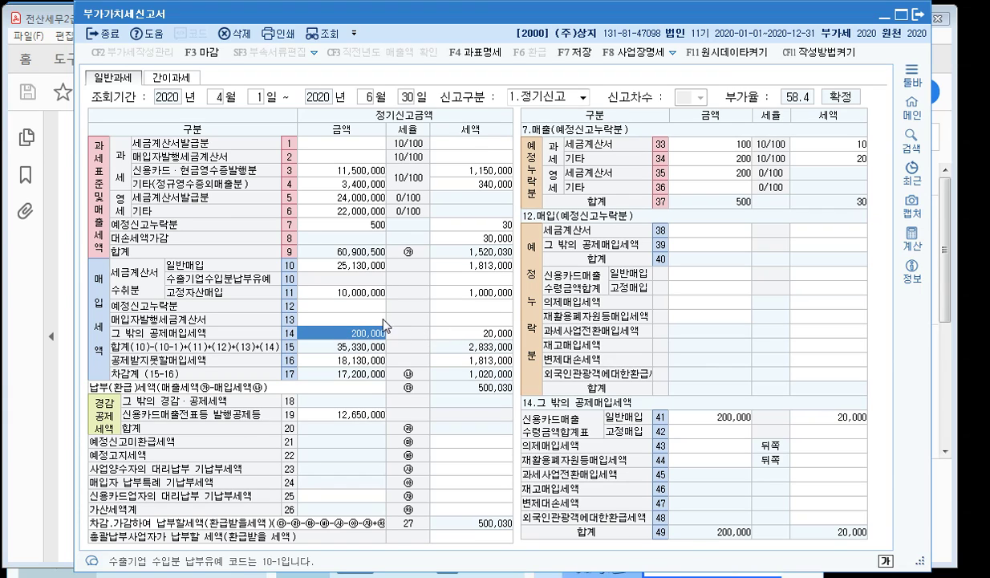
click(350, 270)
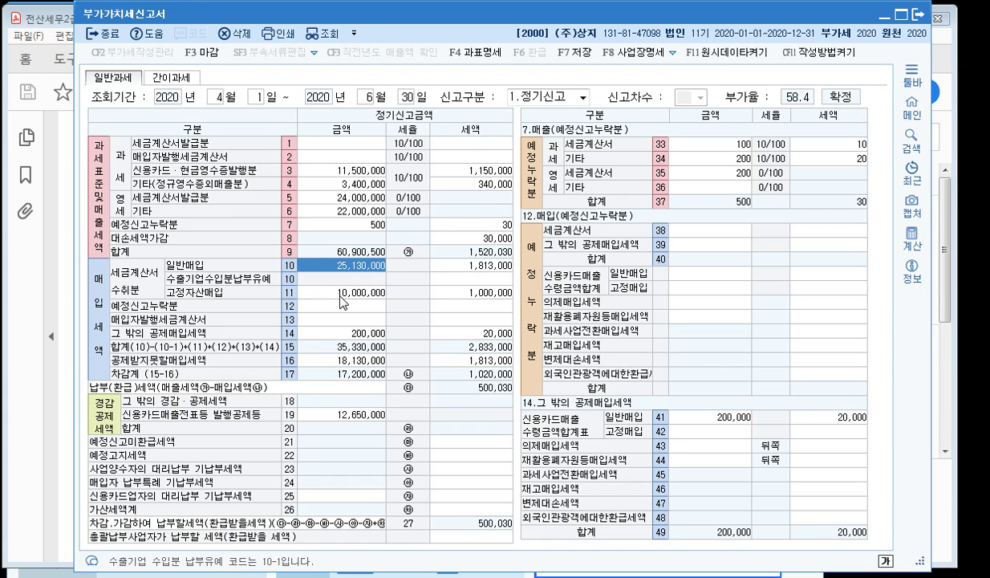
click(340, 295)
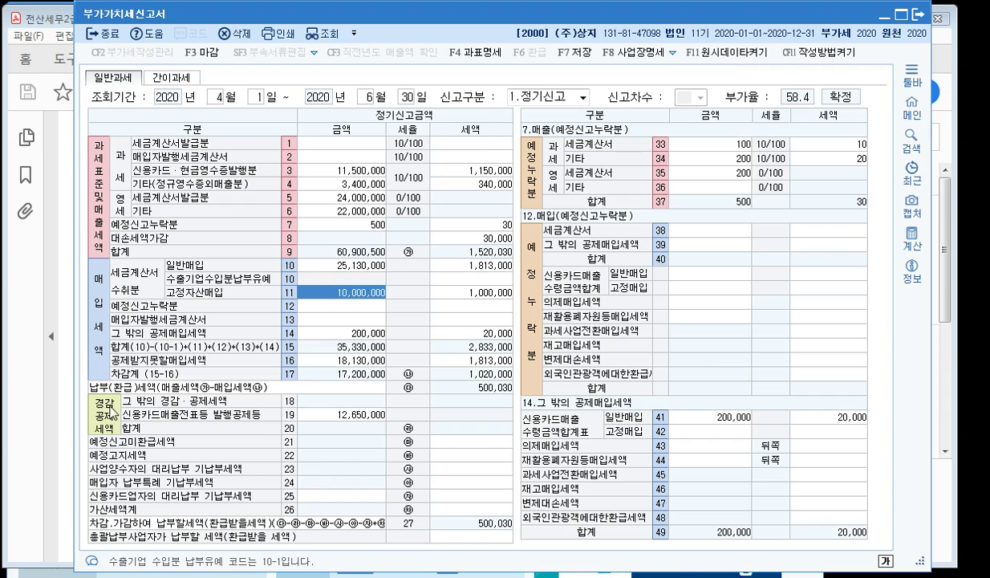
click(334, 360)
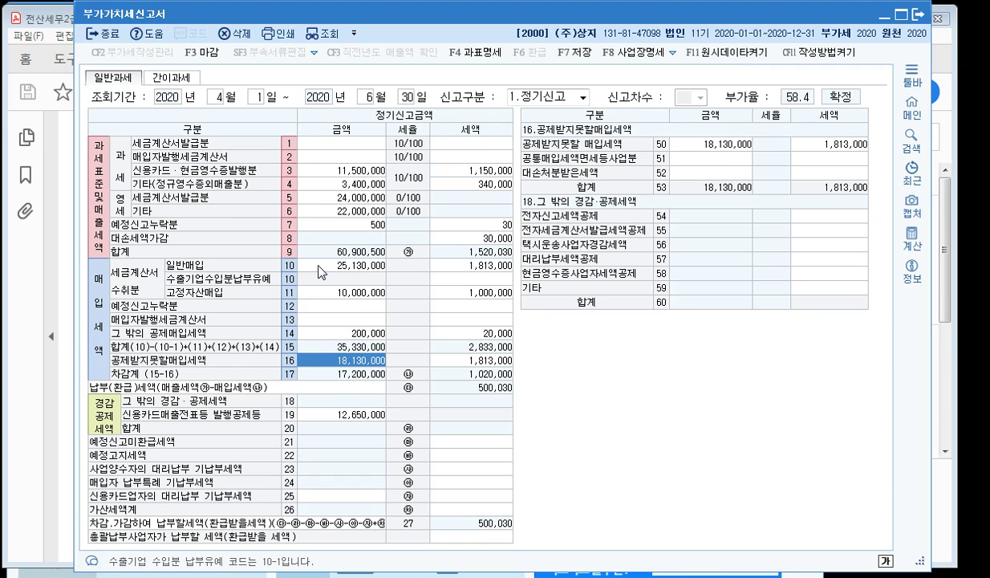
click(306, 253)
click(335, 365)
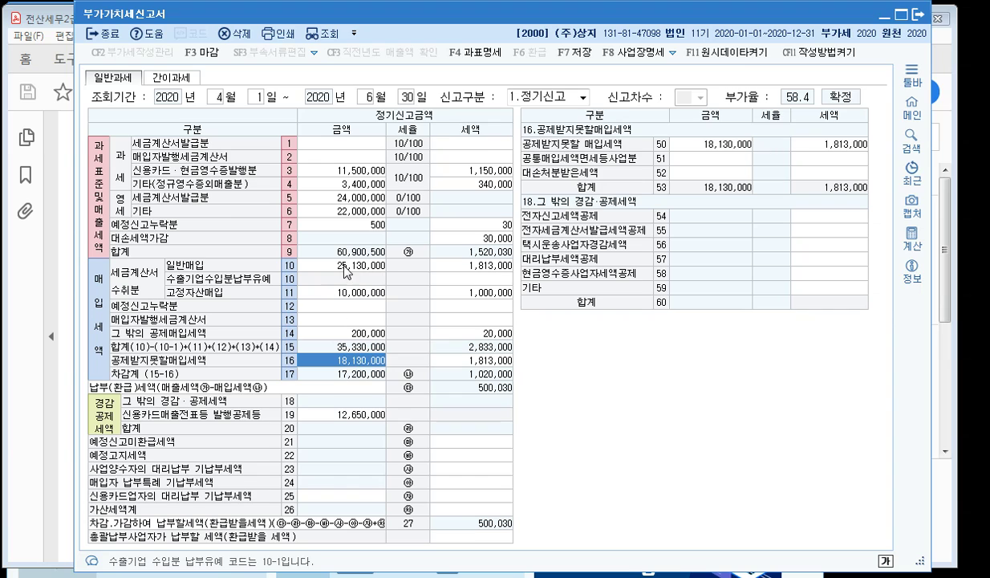
- Review the sales amounts in rows 2 to 5 and the omitted preliminary return sales in row 7
click(344, 165)
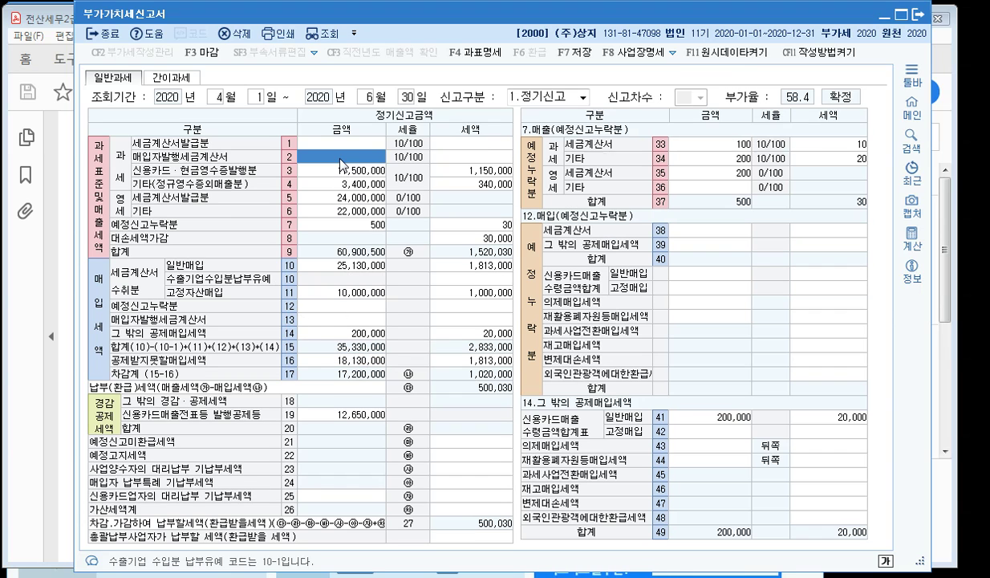
click(341, 169)
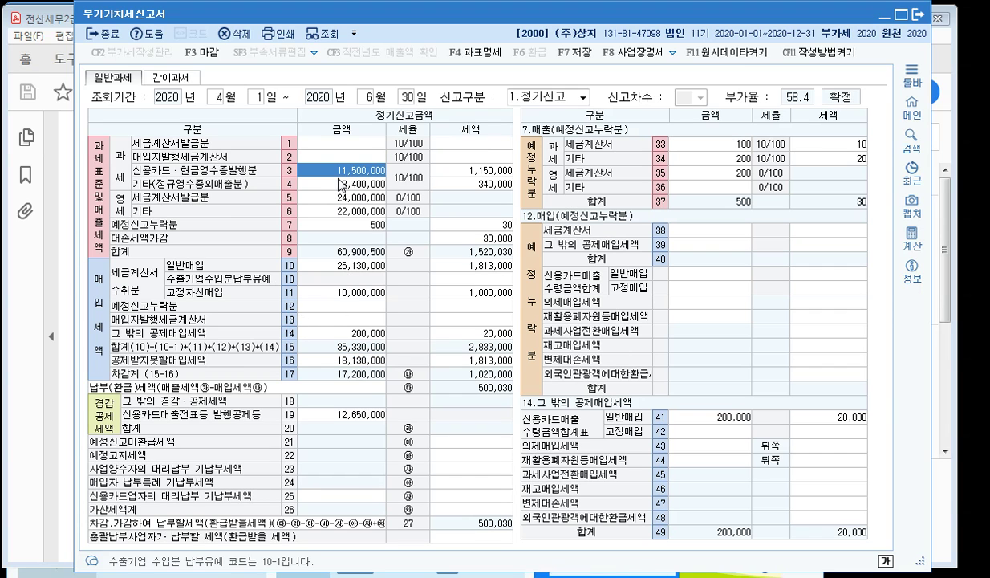
click(340, 188)
click(329, 199)
click(329, 224)
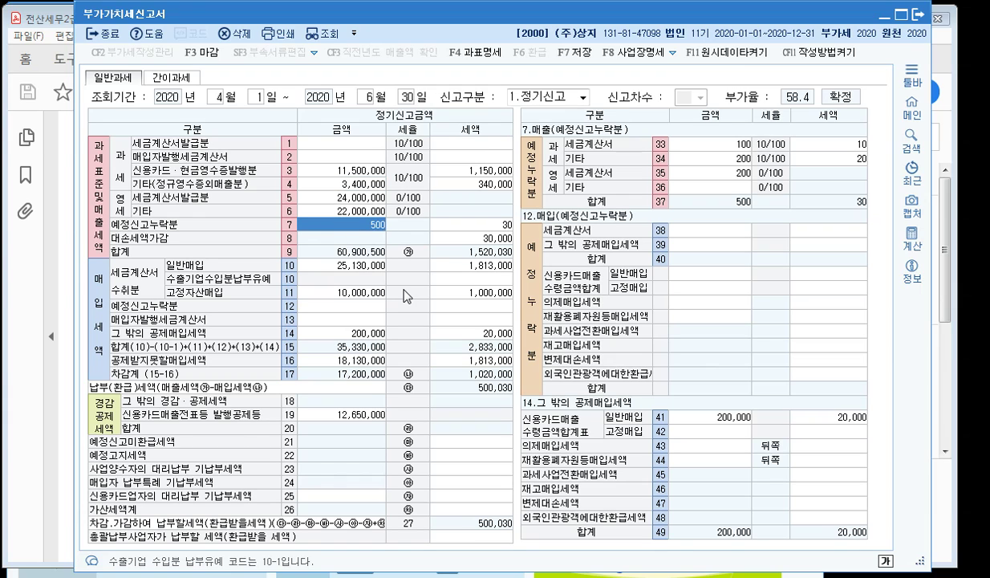